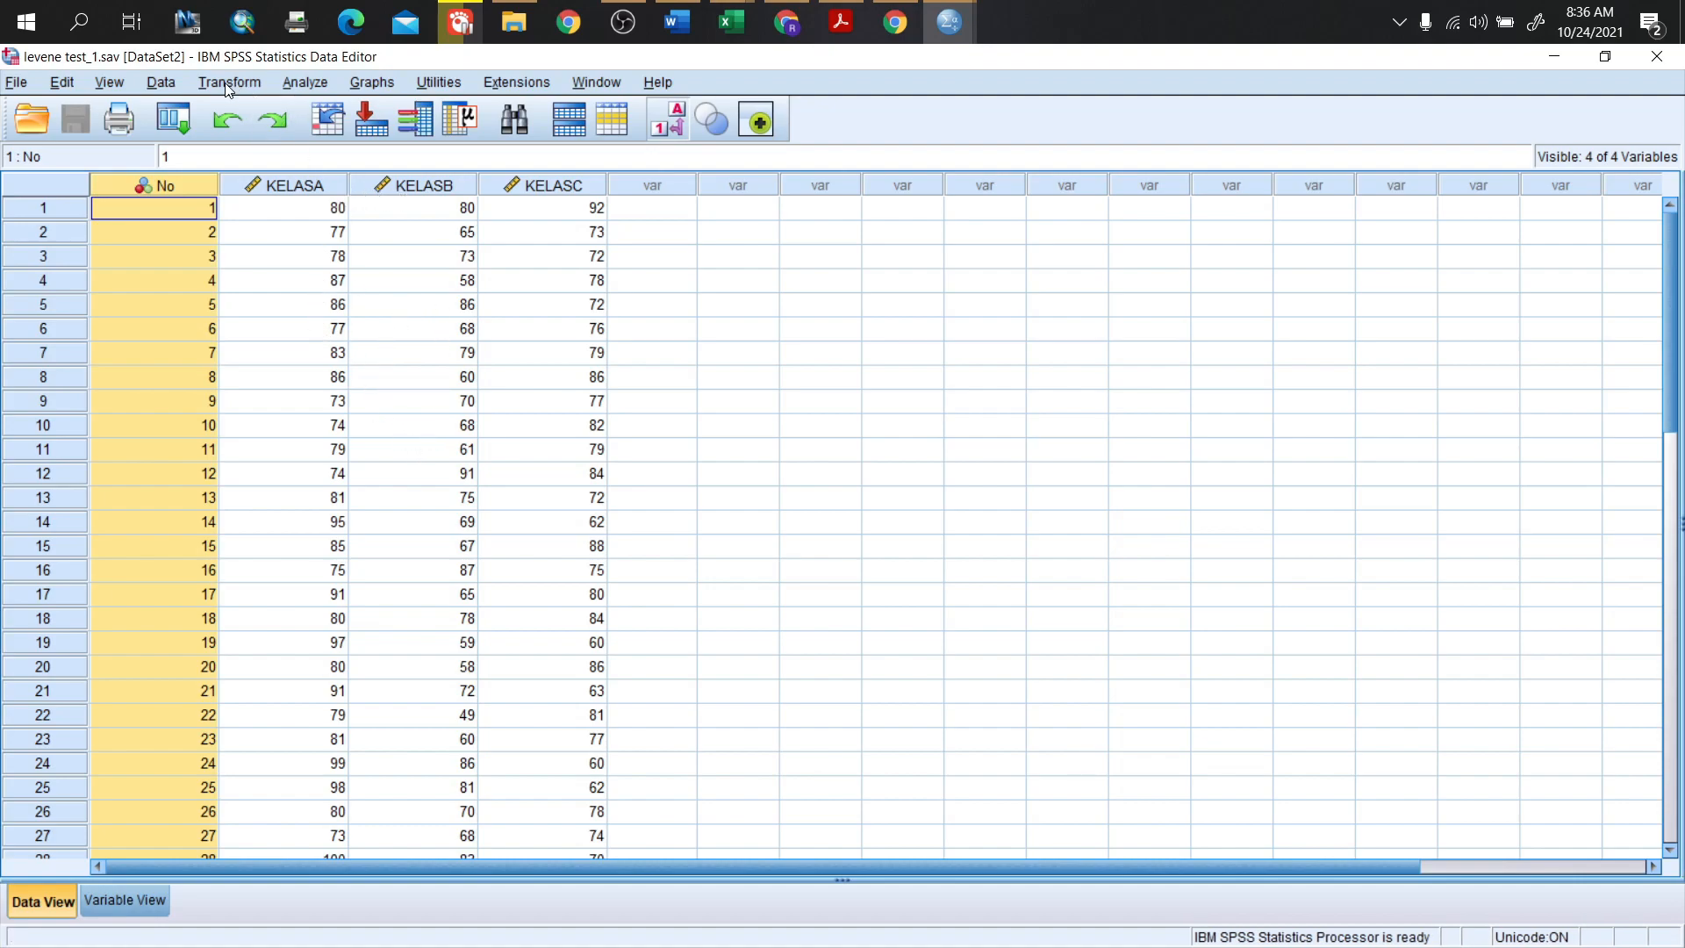
# - Start restructuring the dataset from selected variables into cases, using one variable group
pyautogui.click(167, 82)
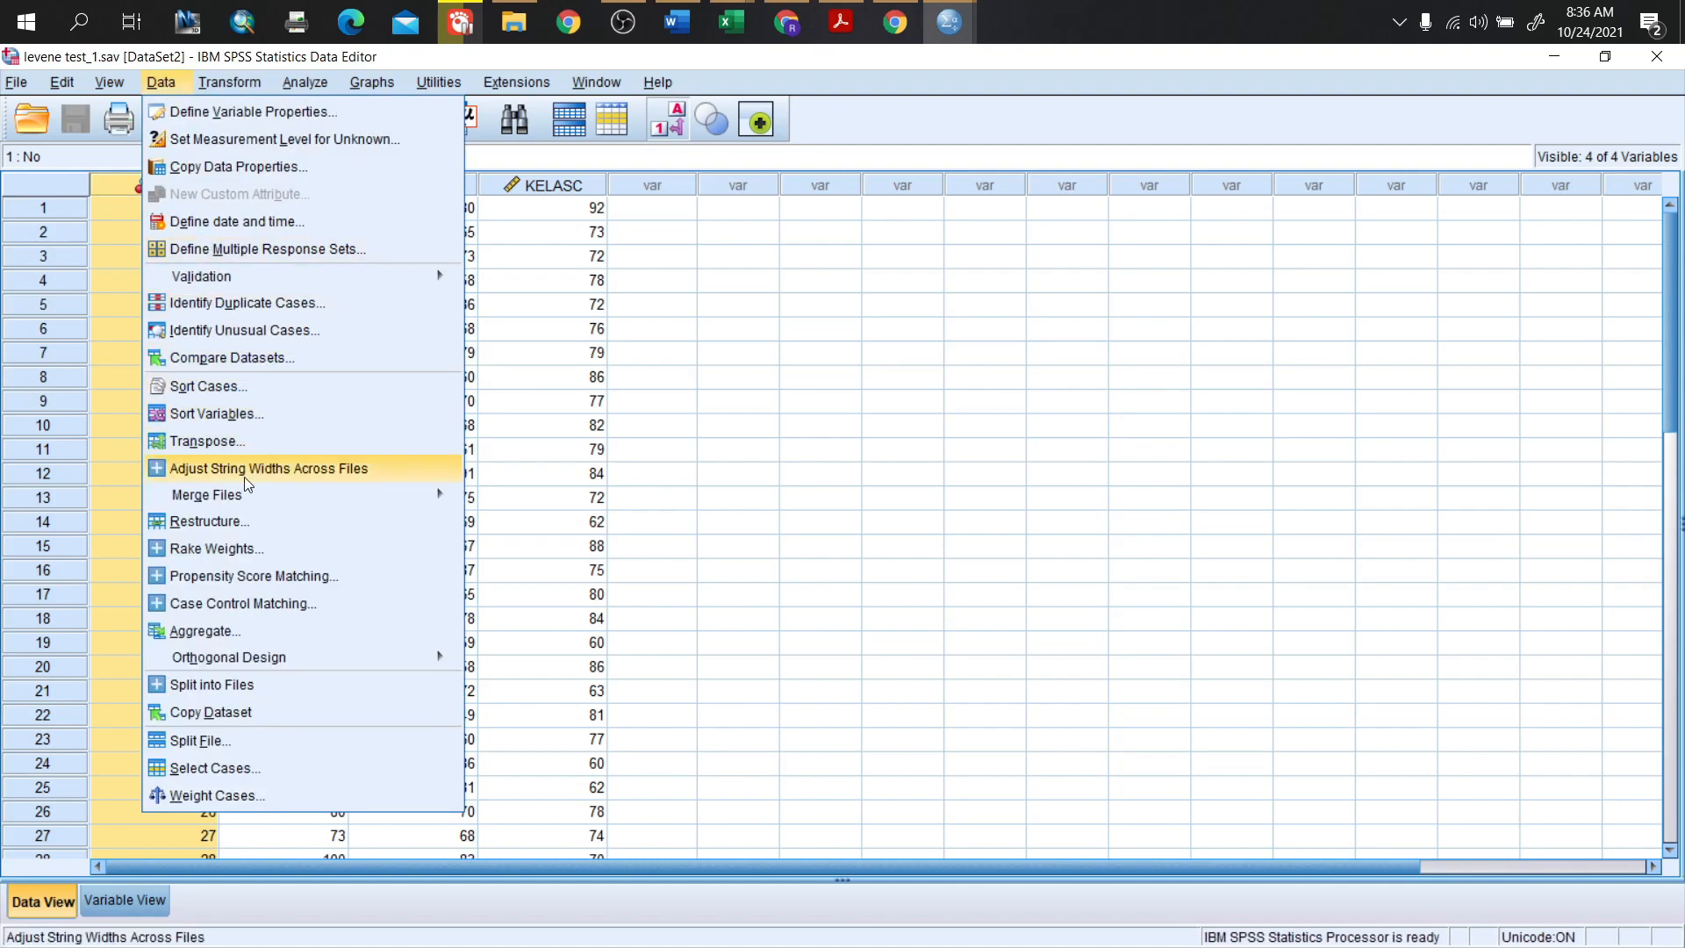
pyautogui.click(226, 521)
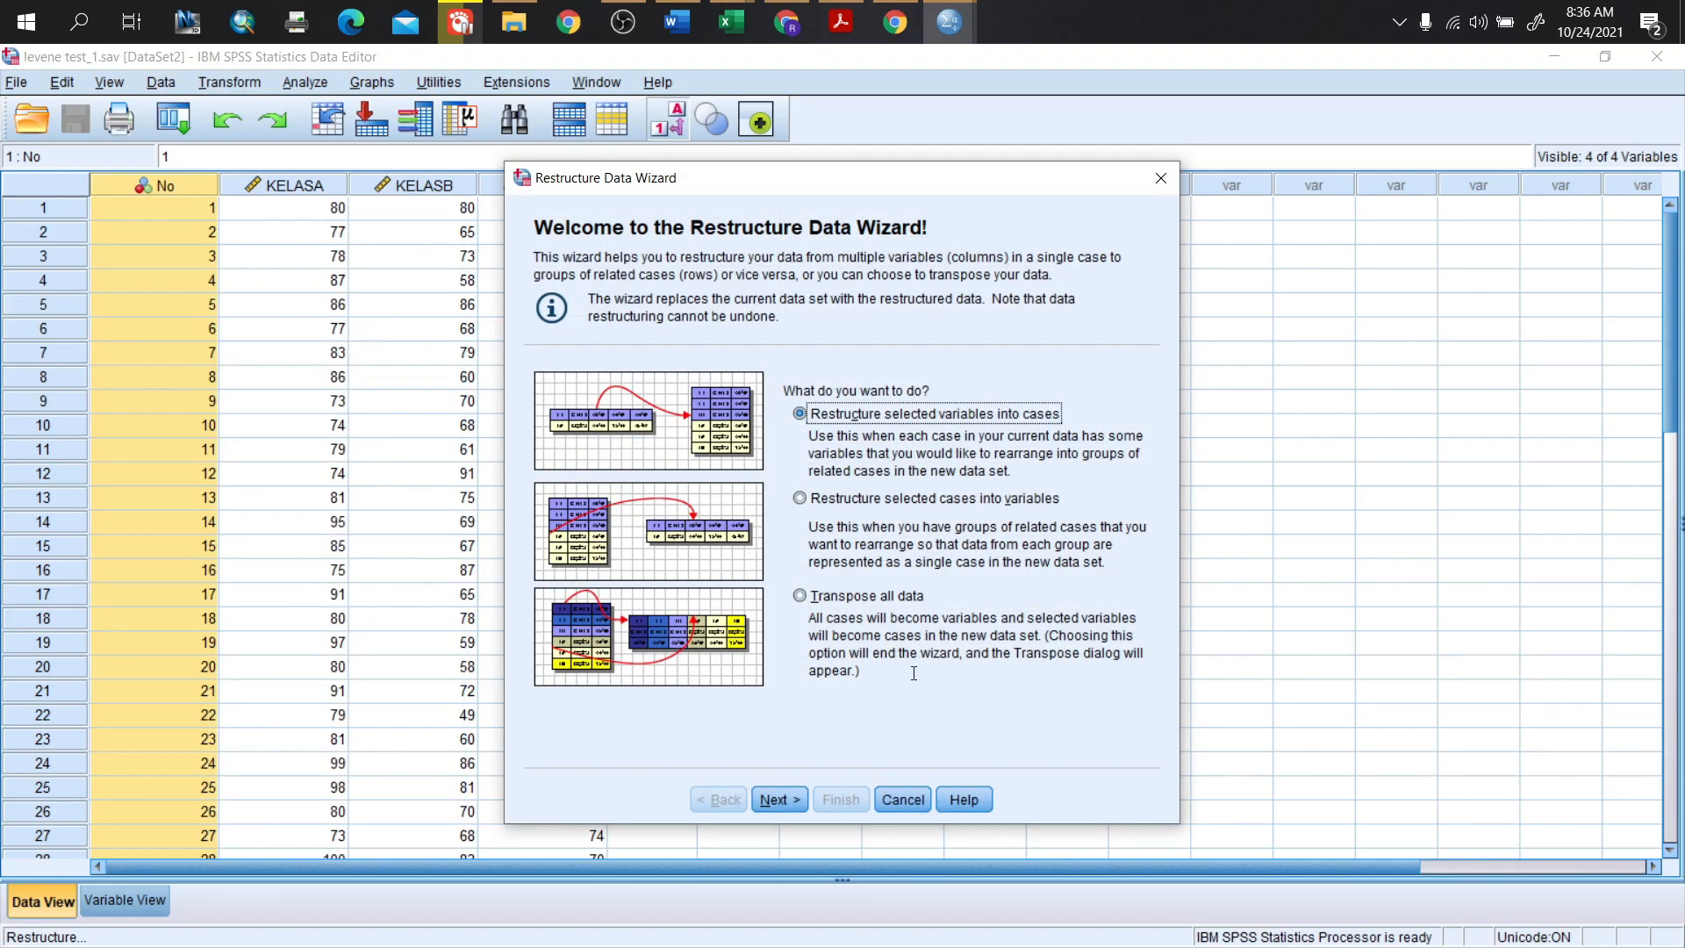
pyautogui.click(762, 785)
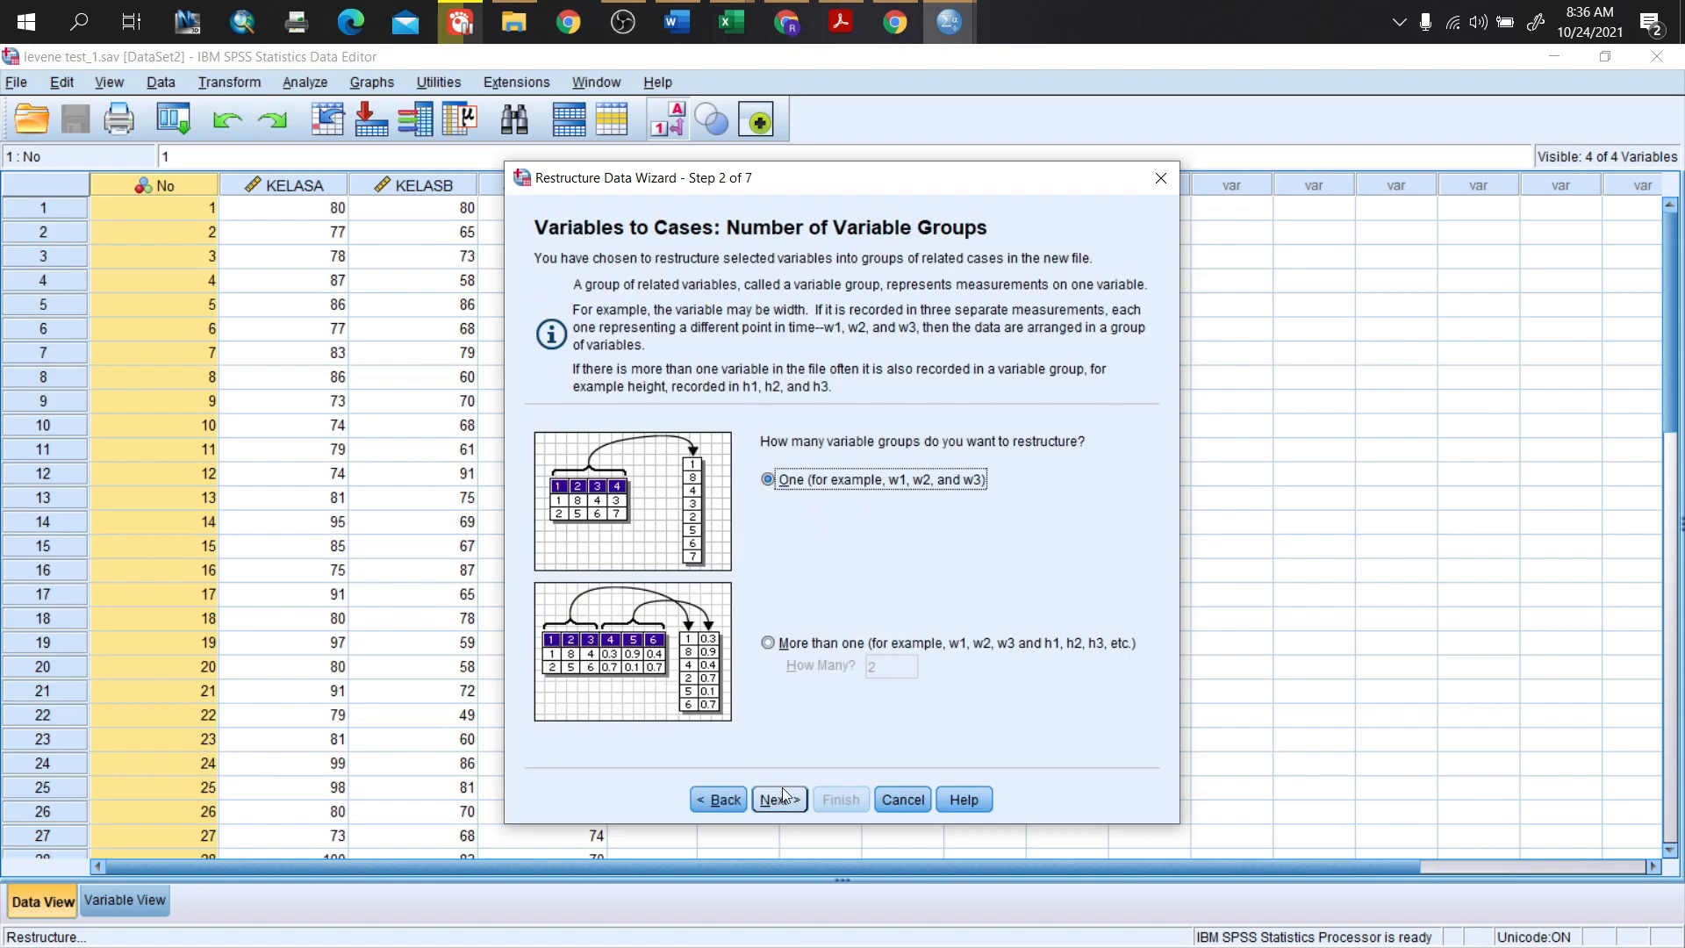
pyautogui.click(788, 794)
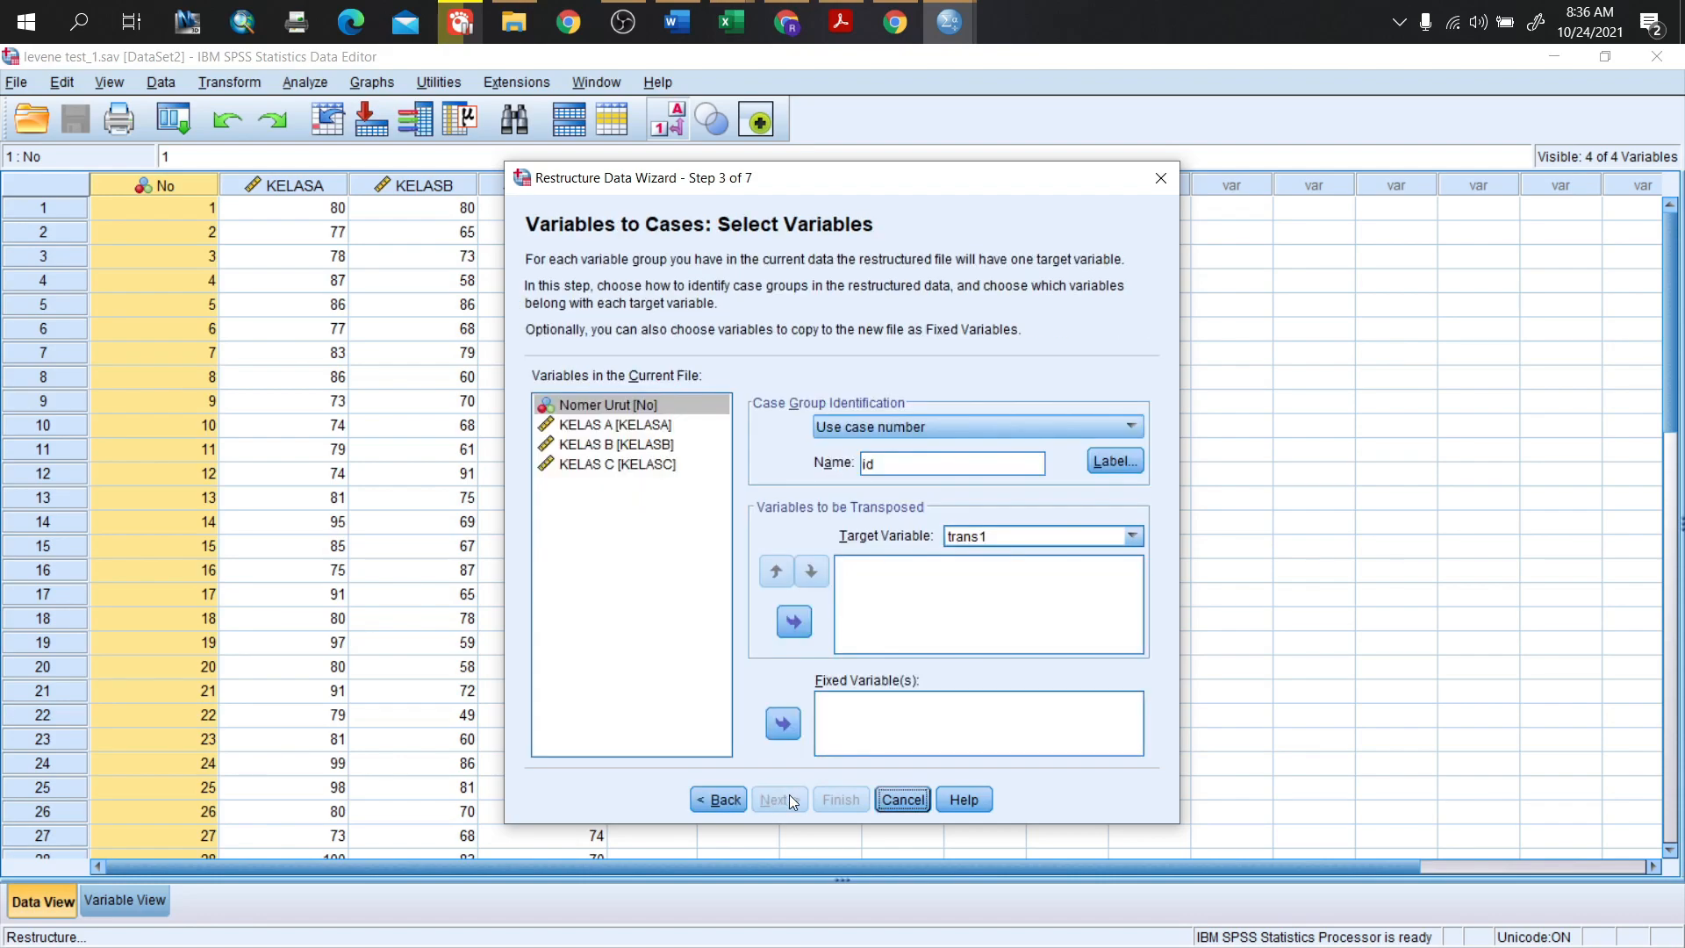
# - Identify the case groups by a selected variable, using Nomer Urut [No]
pyautogui.click(842, 427)
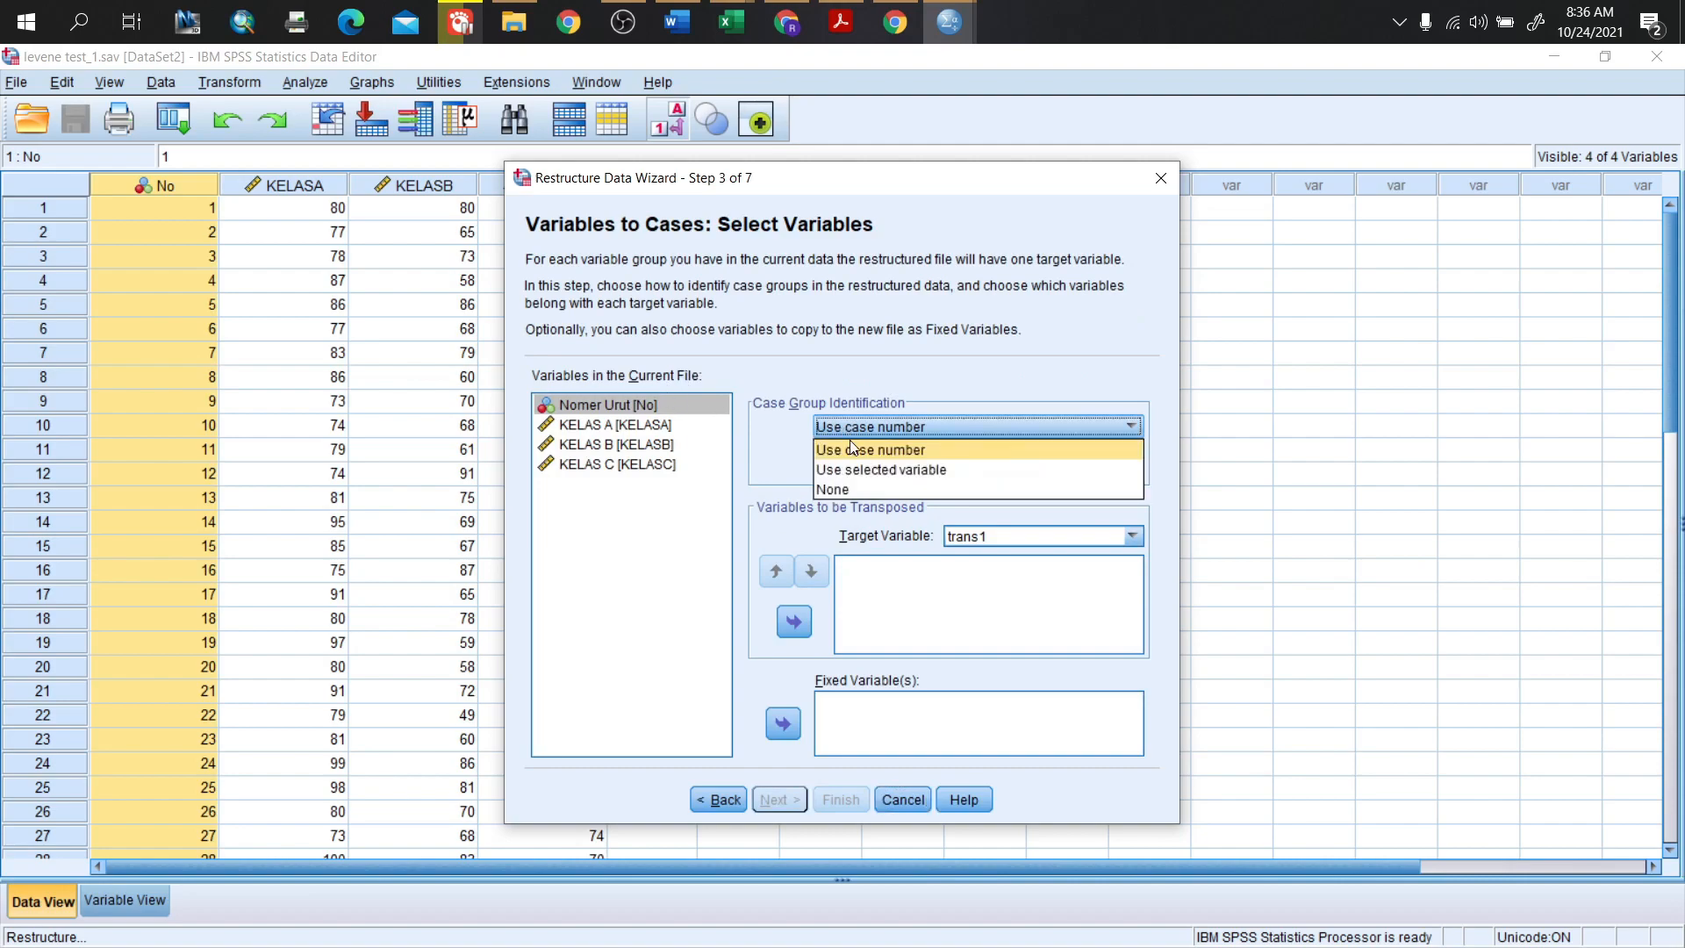
pyautogui.click(856, 471)
pyautogui.moveTo(646, 407); pyautogui.dragTo(888, 464)
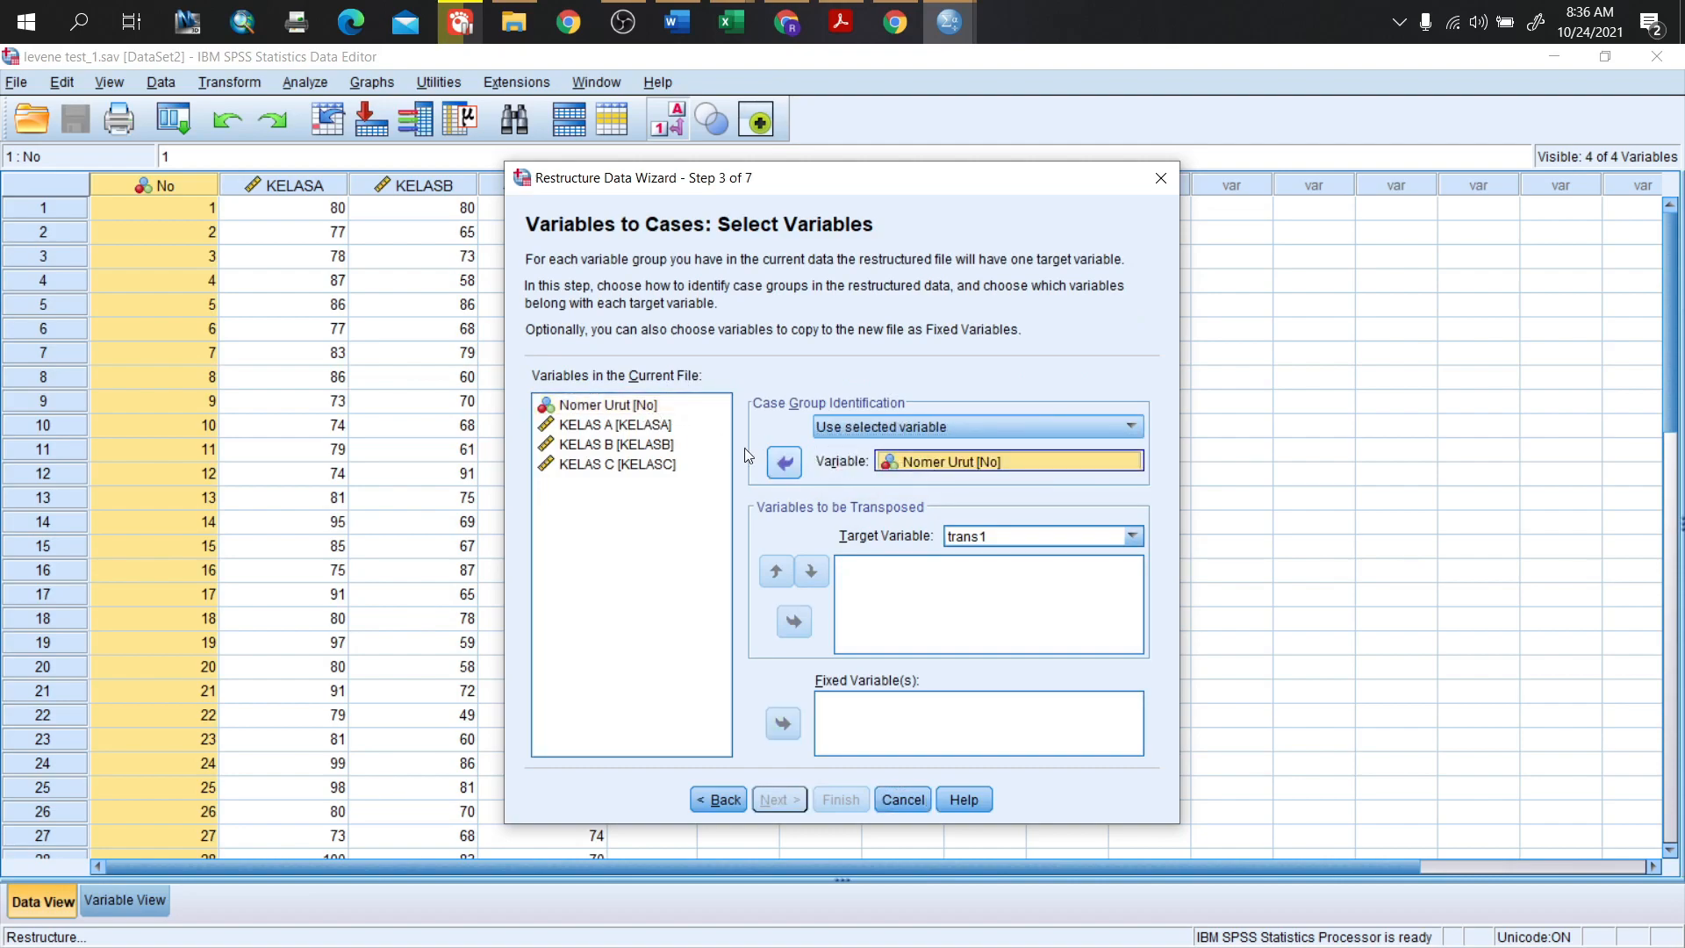
# - Add KELAS A, KELAS B and KELAS C to the variables to be transposed
pyautogui.click(633, 427)
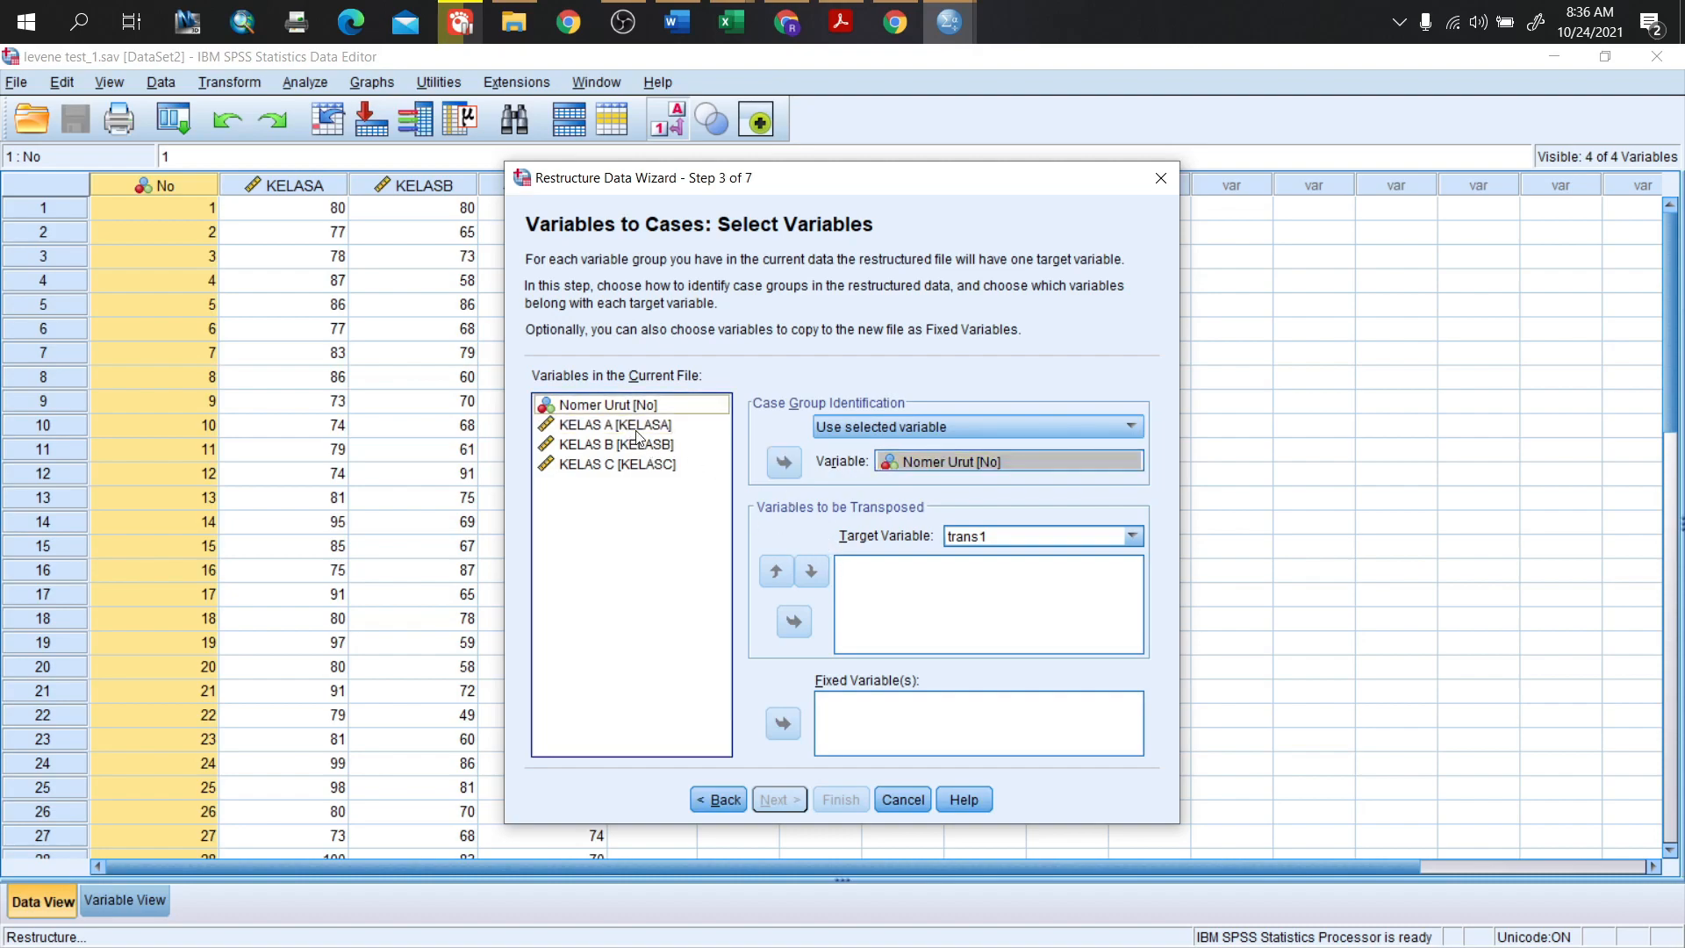
pyautogui.keyDown('shift'); pyautogui.click(636, 445); pyautogui.keyUp('shift')
pyautogui.keyDown('shift'); pyautogui.click(633, 465); pyautogui.keyUp('shift')
pyautogui.moveTo(634, 465); pyautogui.dragTo(899, 589)
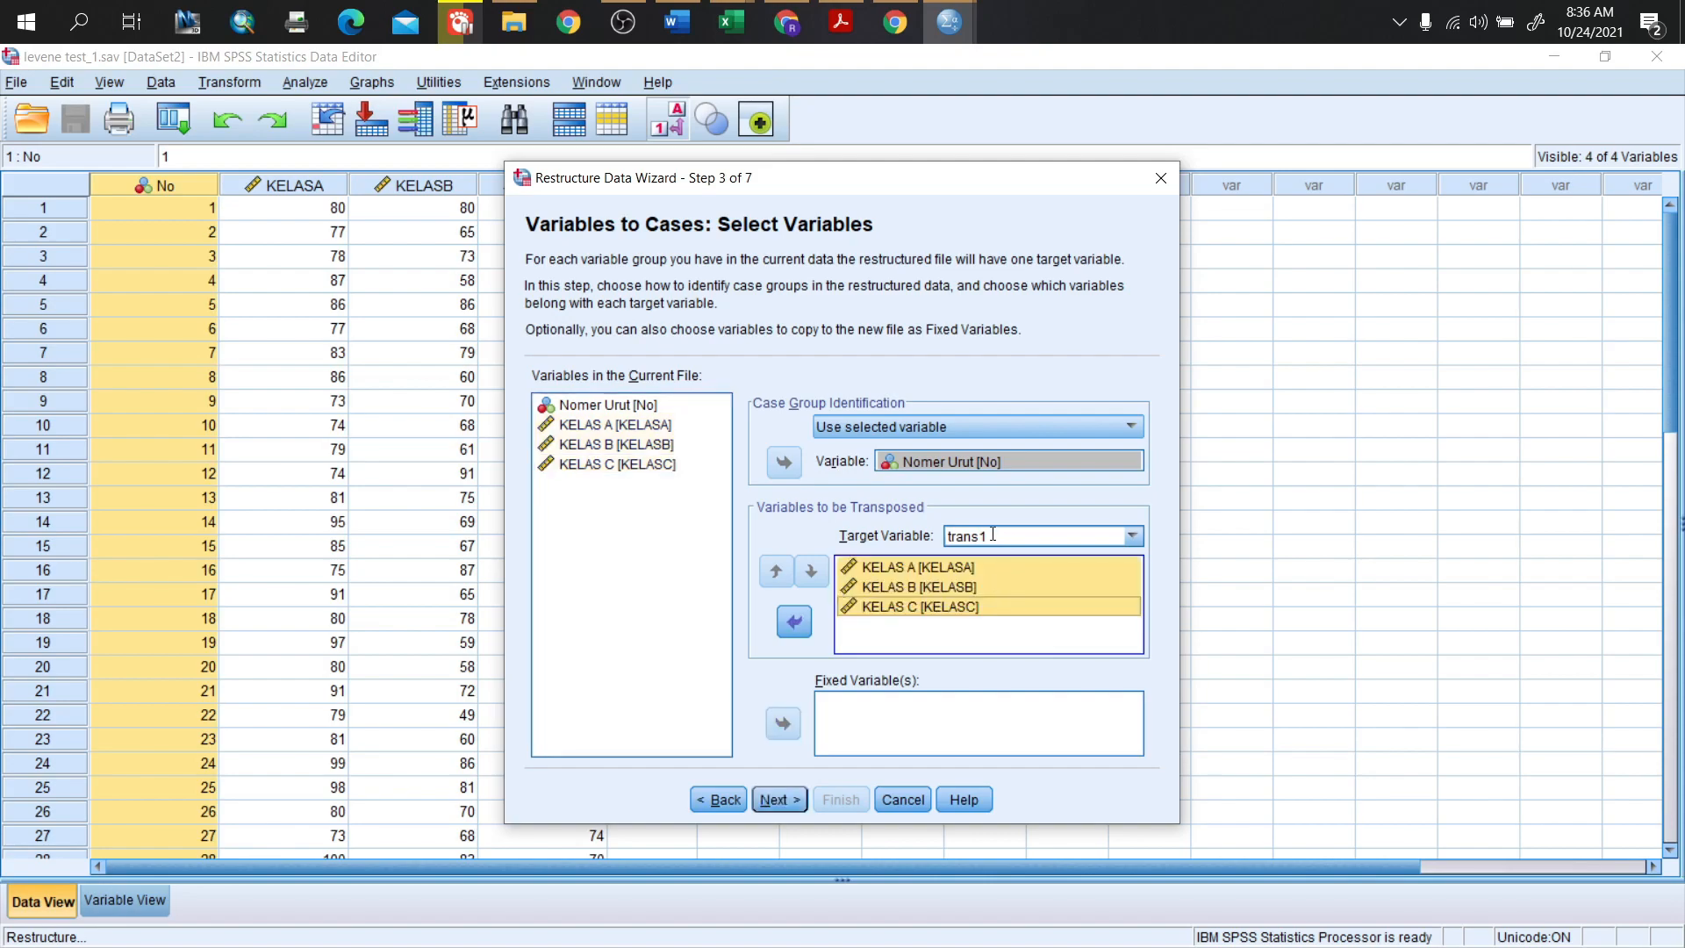
# - Name the target variable of the transposed group Nilai_Matematika and accept the variable selection
pyautogui.write('Nil')
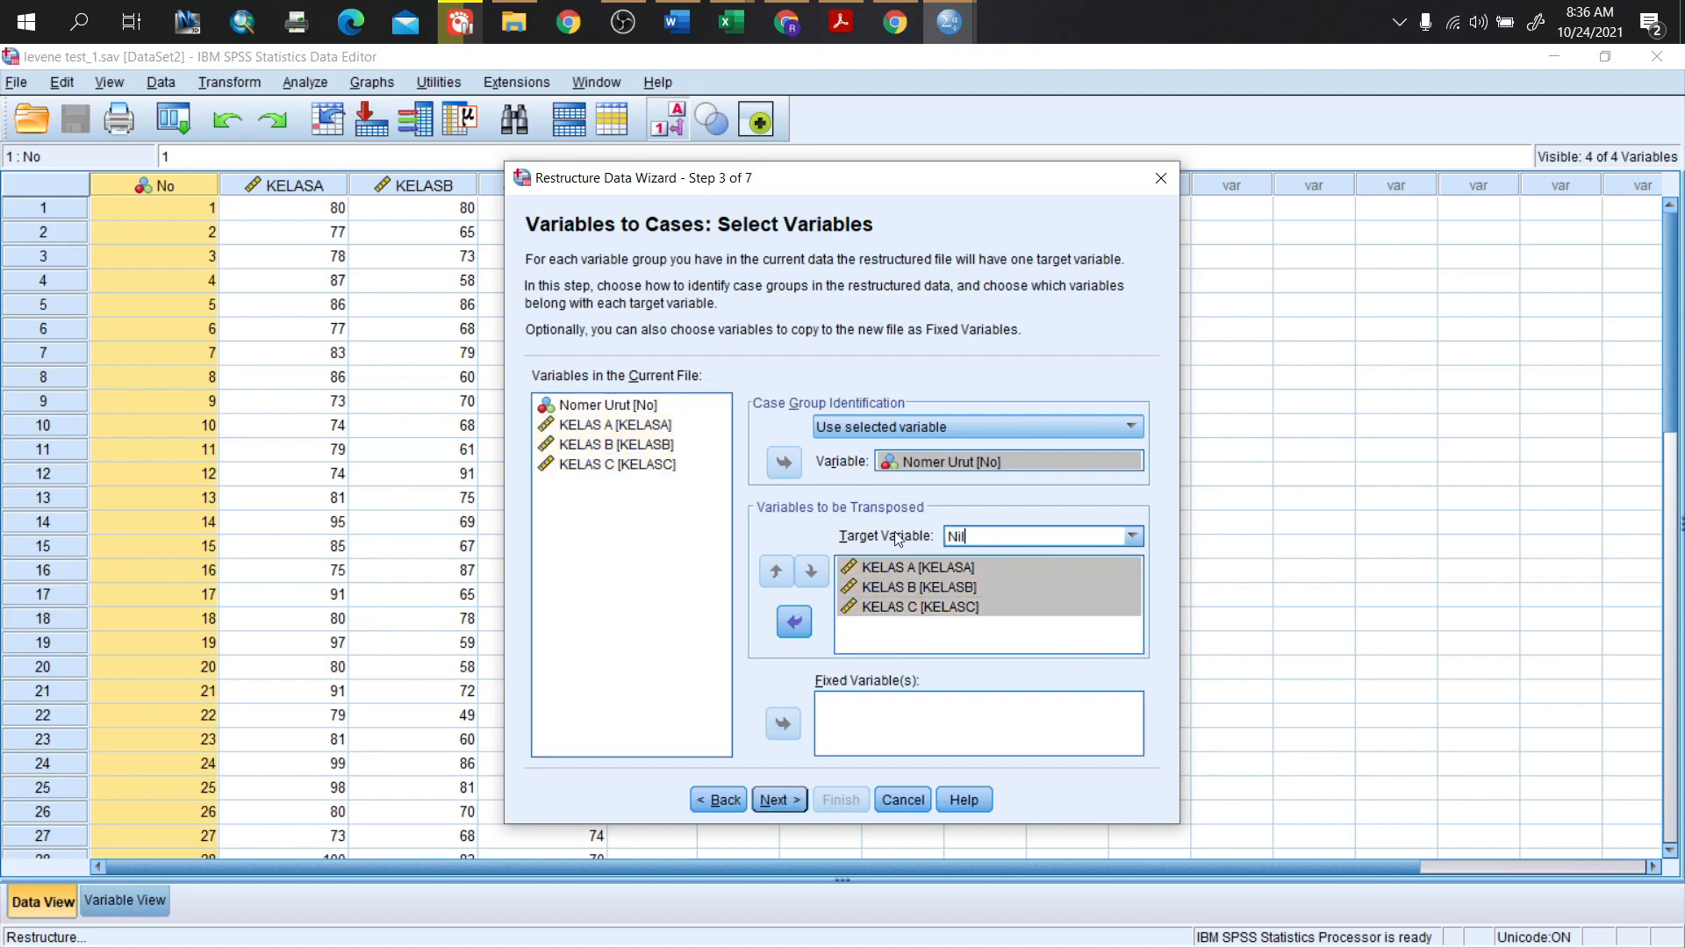
pyautogui.write('ai Matematika')
pyautogui.click(787, 800)
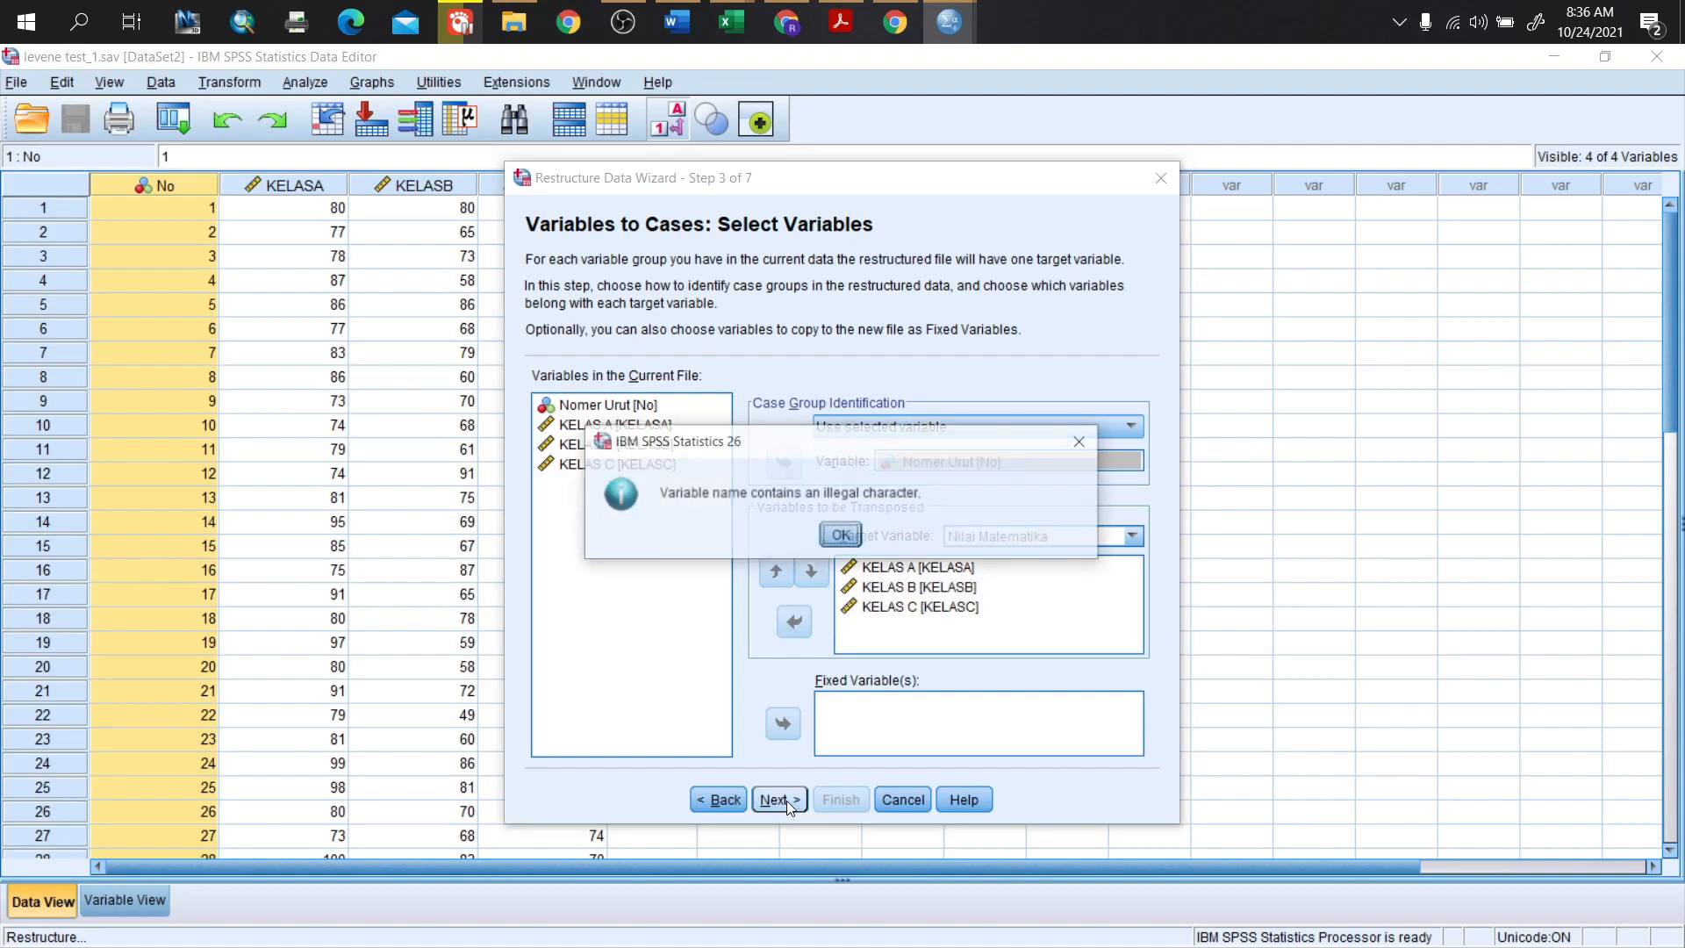
pyautogui.click(841, 535)
pyautogui.click(971, 537)
pyautogui.press('Delete')
pyautogui.write('_Matematika')
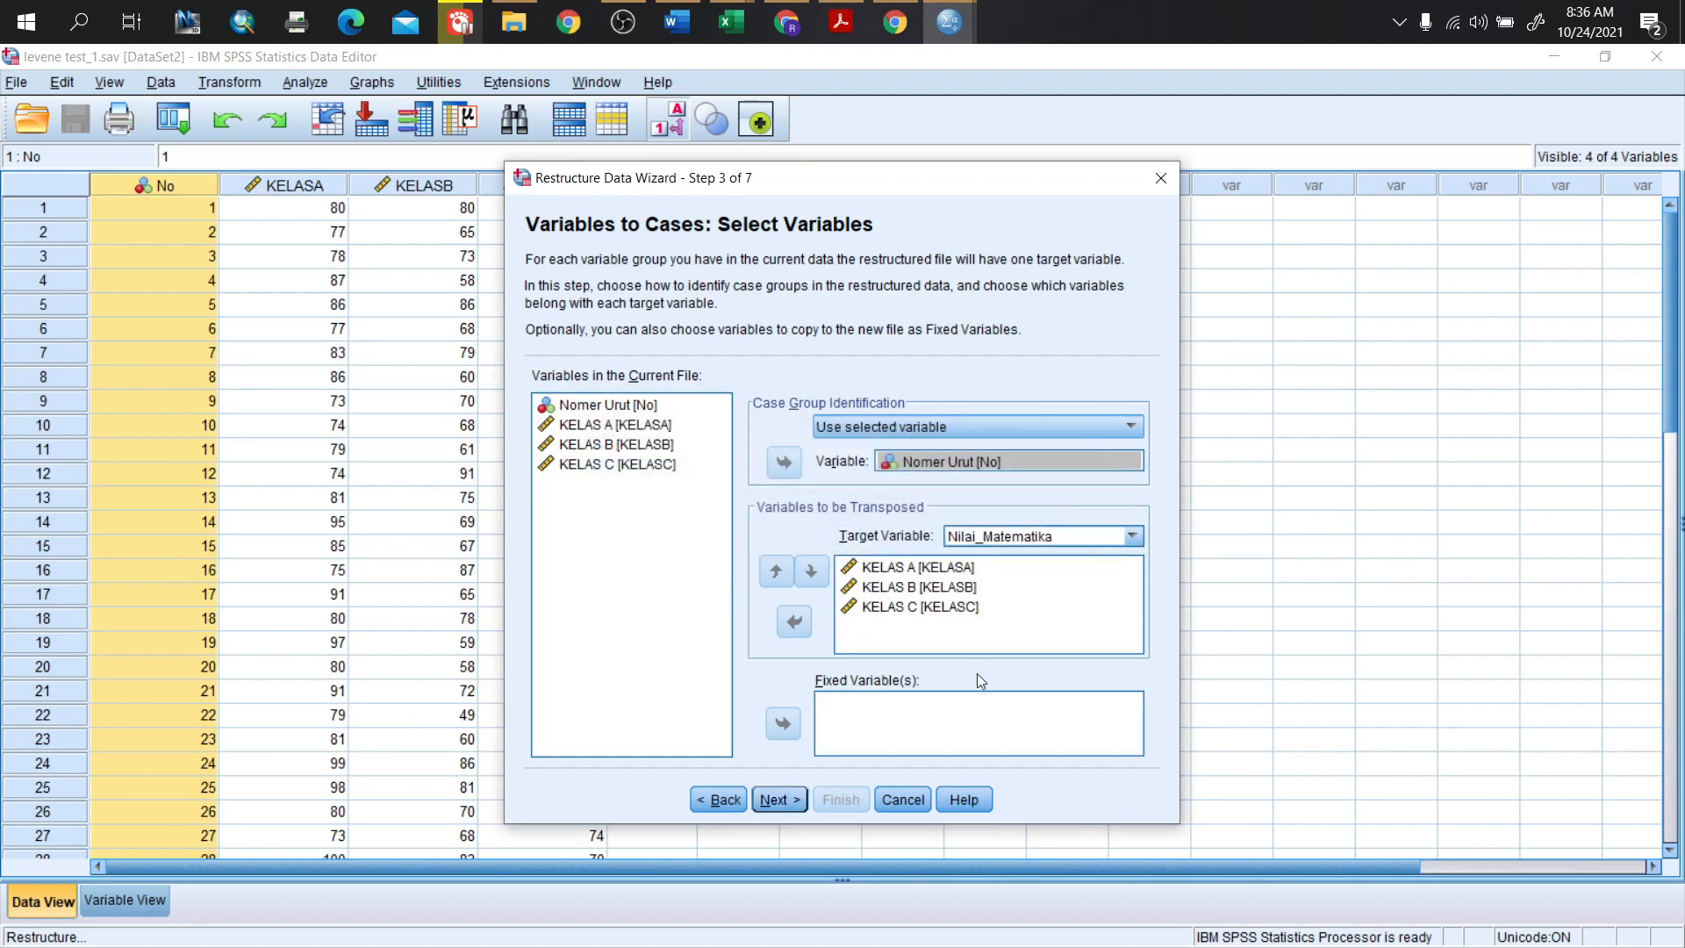
pyautogui.click(771, 798)
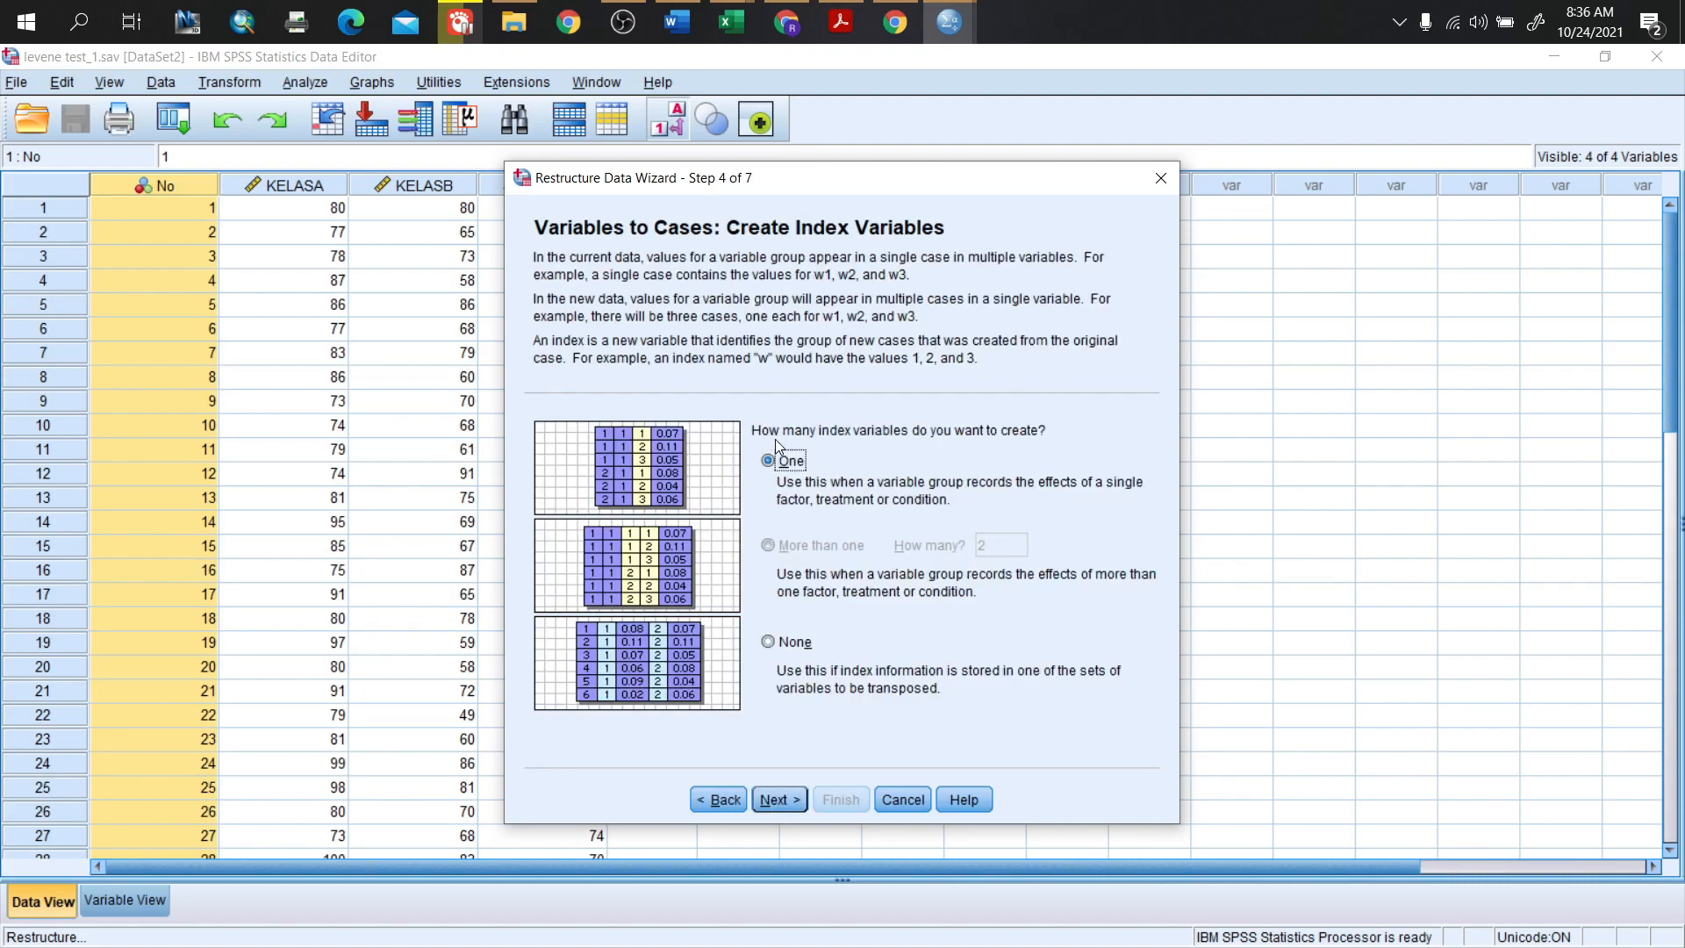
# - Create one index variable with sequential numbers, named Kelas and labelled "Kelas Matematika"
pyautogui.click(778, 808)
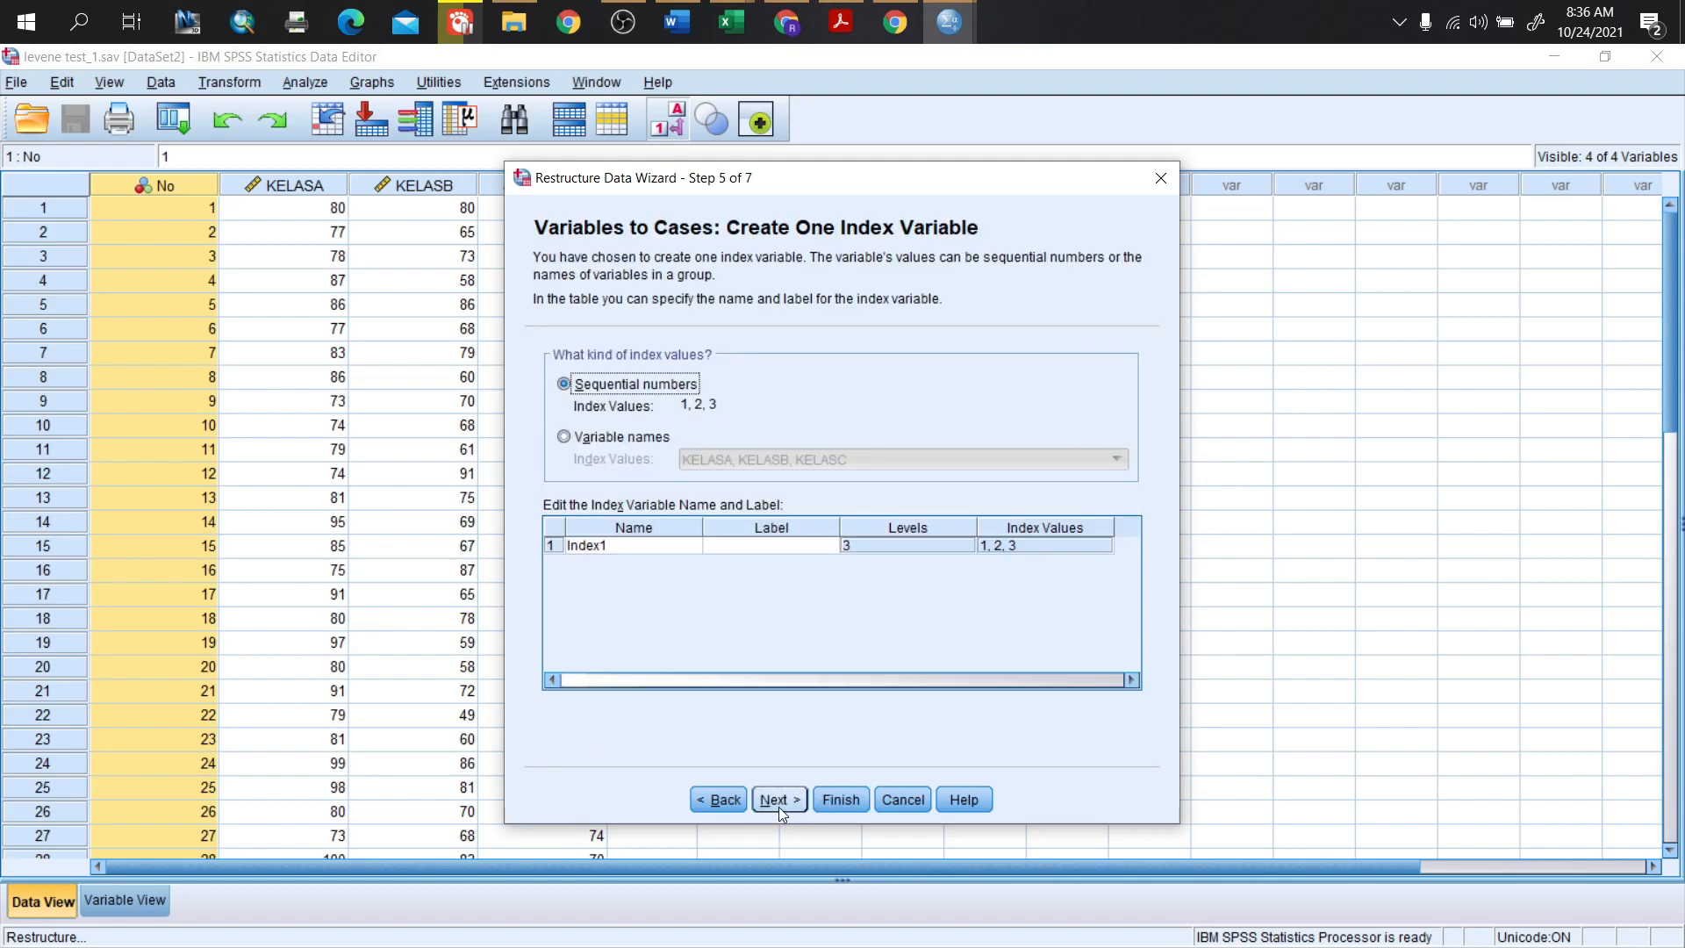
pyautogui.click(618, 551)
pyautogui.click(618, 548)
pyautogui.write('Kelas')
pyautogui.click(750, 547)
pyautogui.click(750, 544)
pyautogui.write('Kelas Matematika')
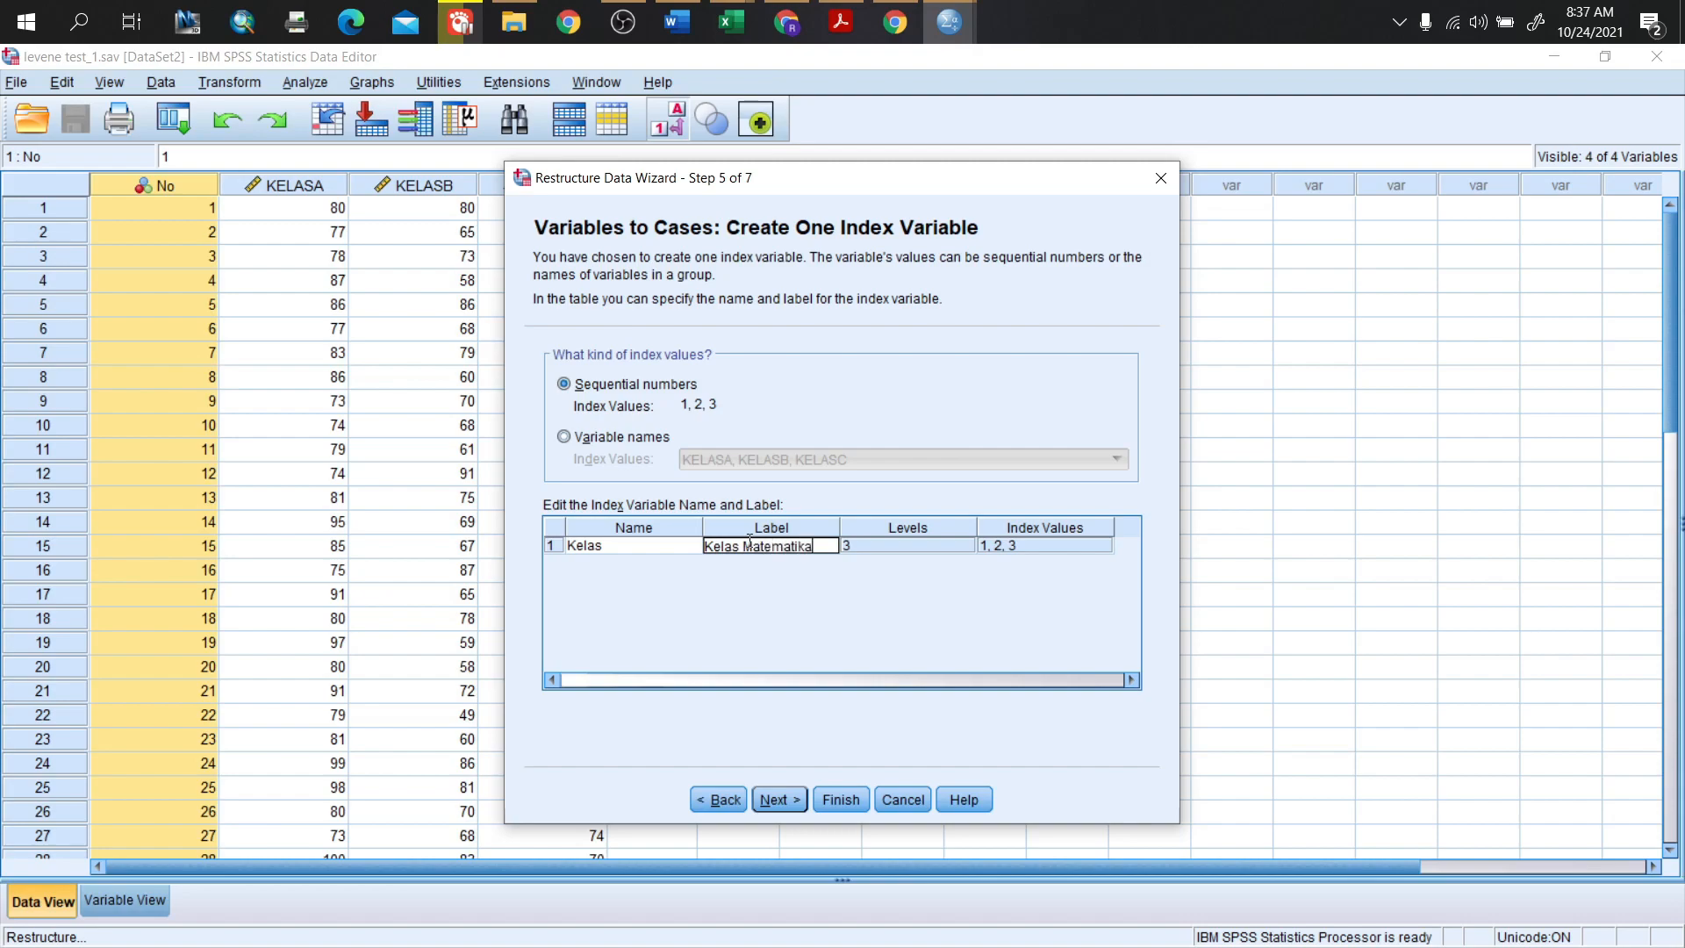
pyautogui.click(789, 804)
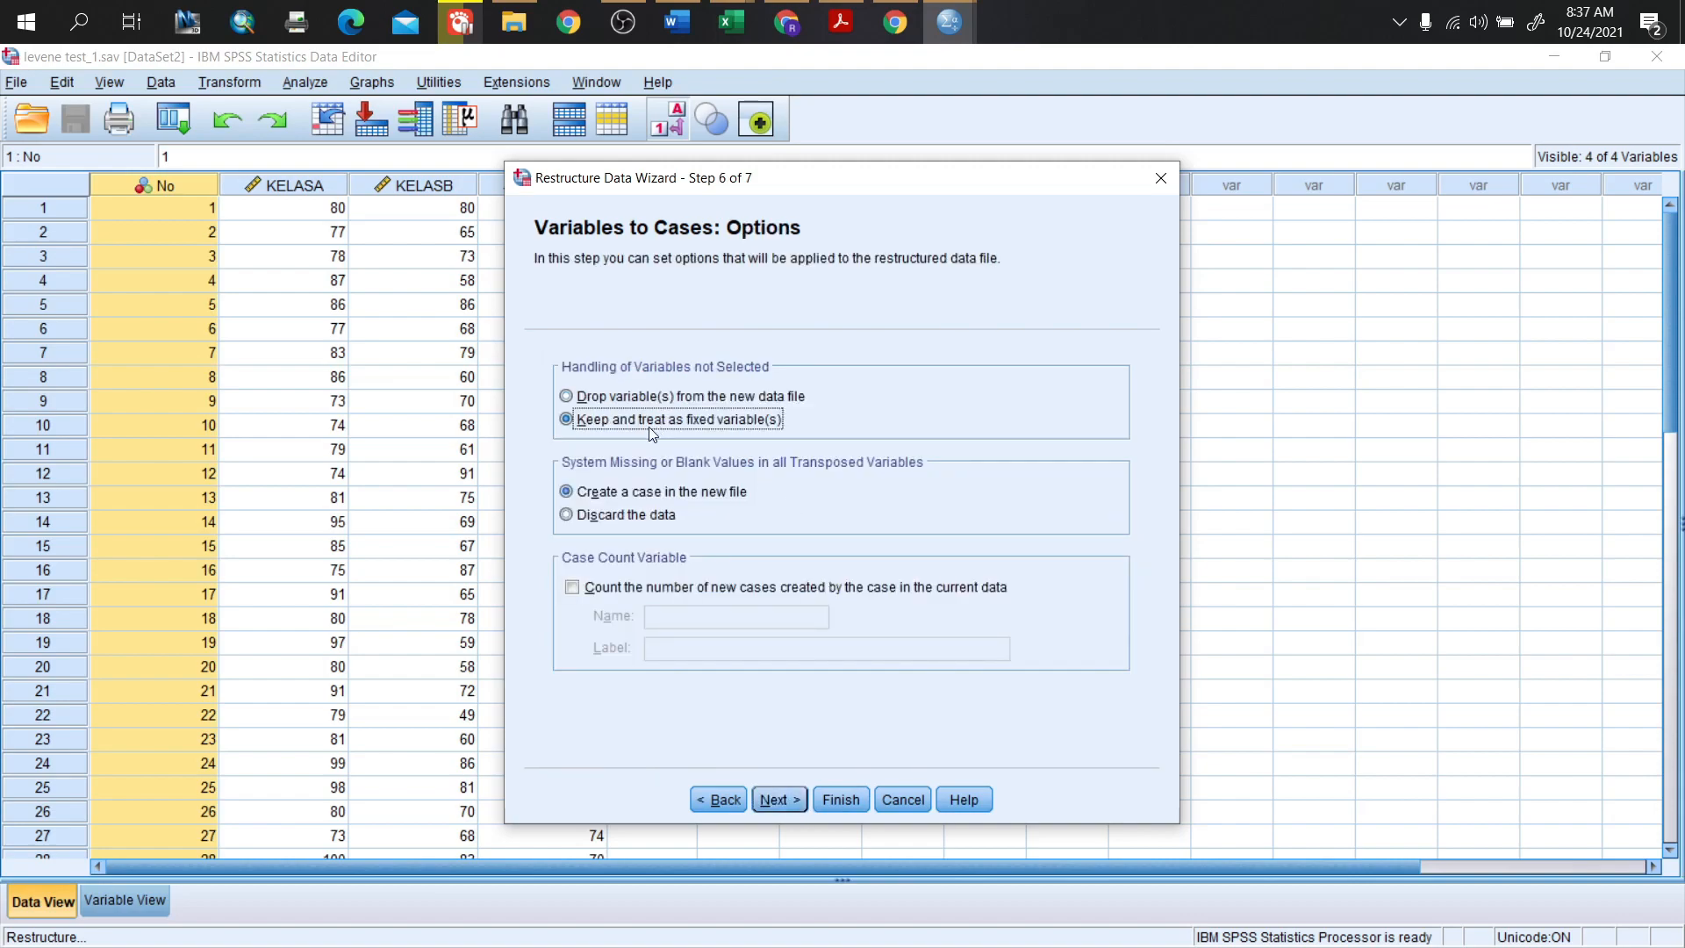
# - Drop the unselected variables from the new data file and finish the restructuring
pyautogui.click(585, 401)
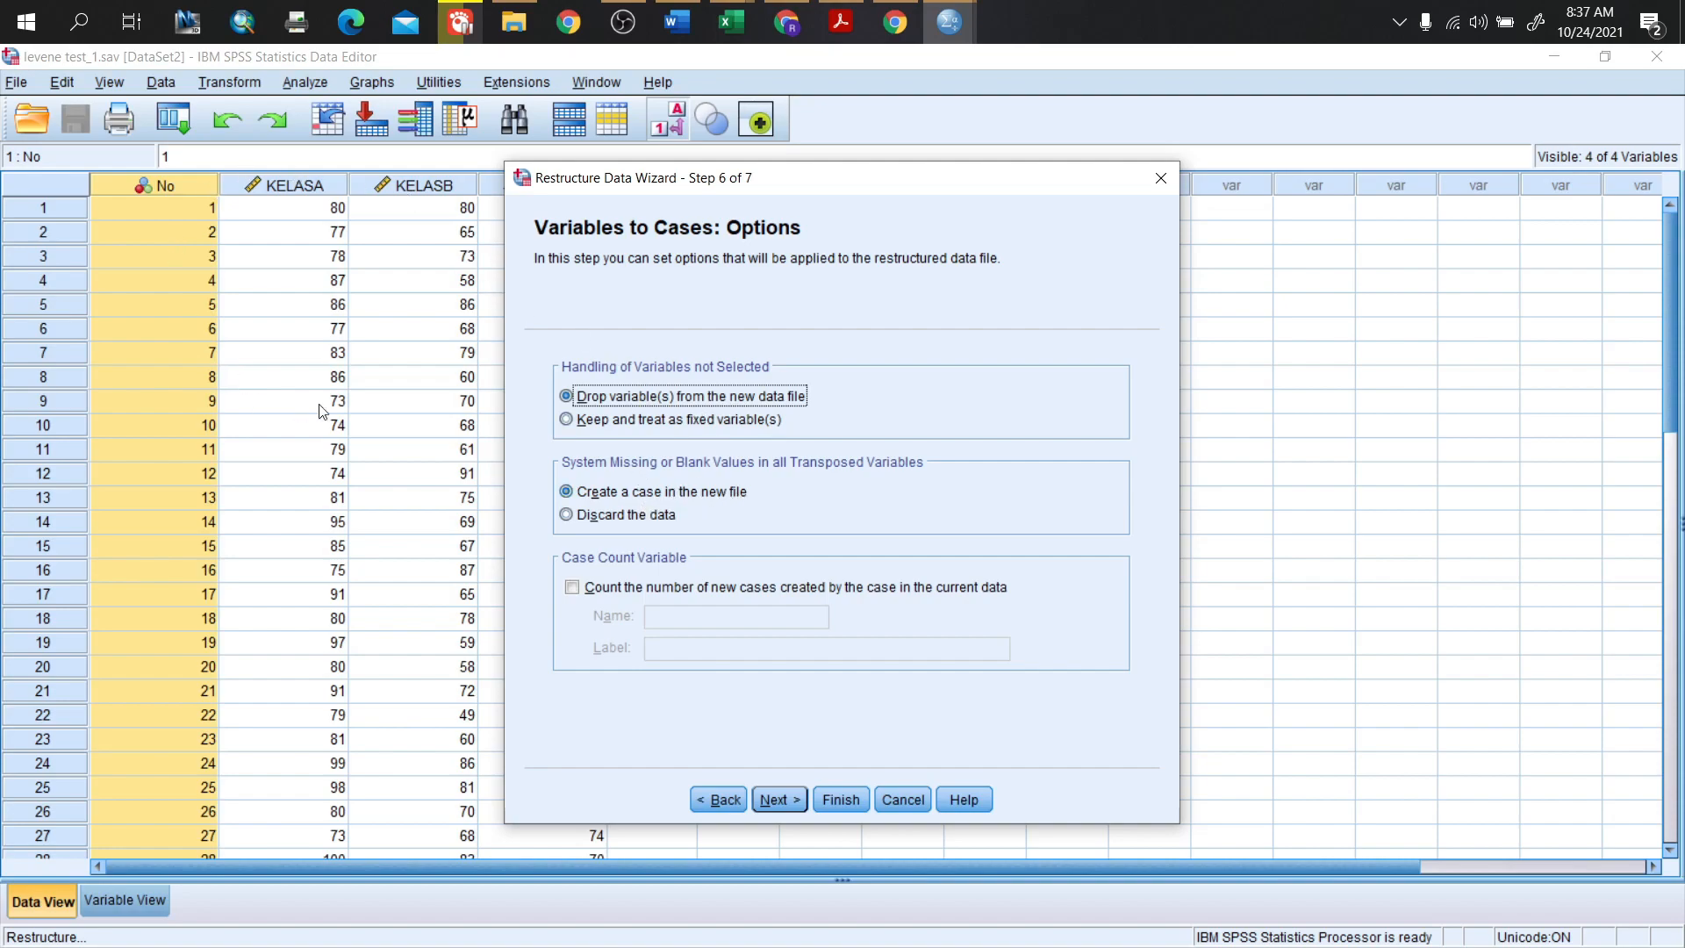
pyautogui.click(841, 799)
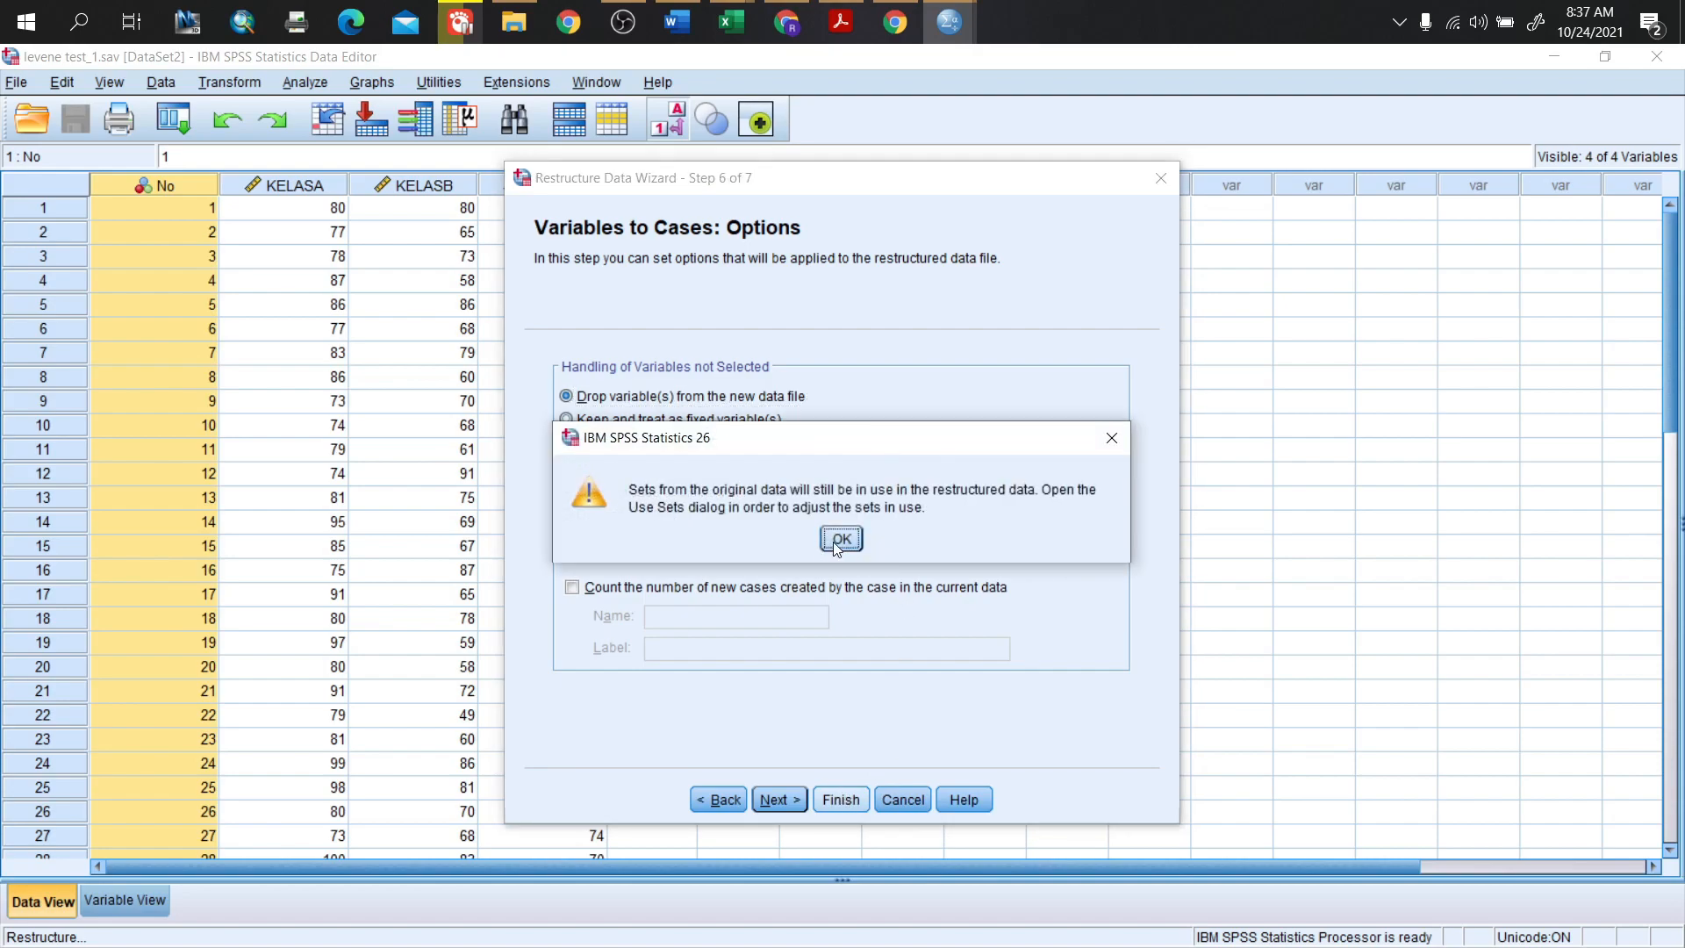
pyautogui.click(948, 537)
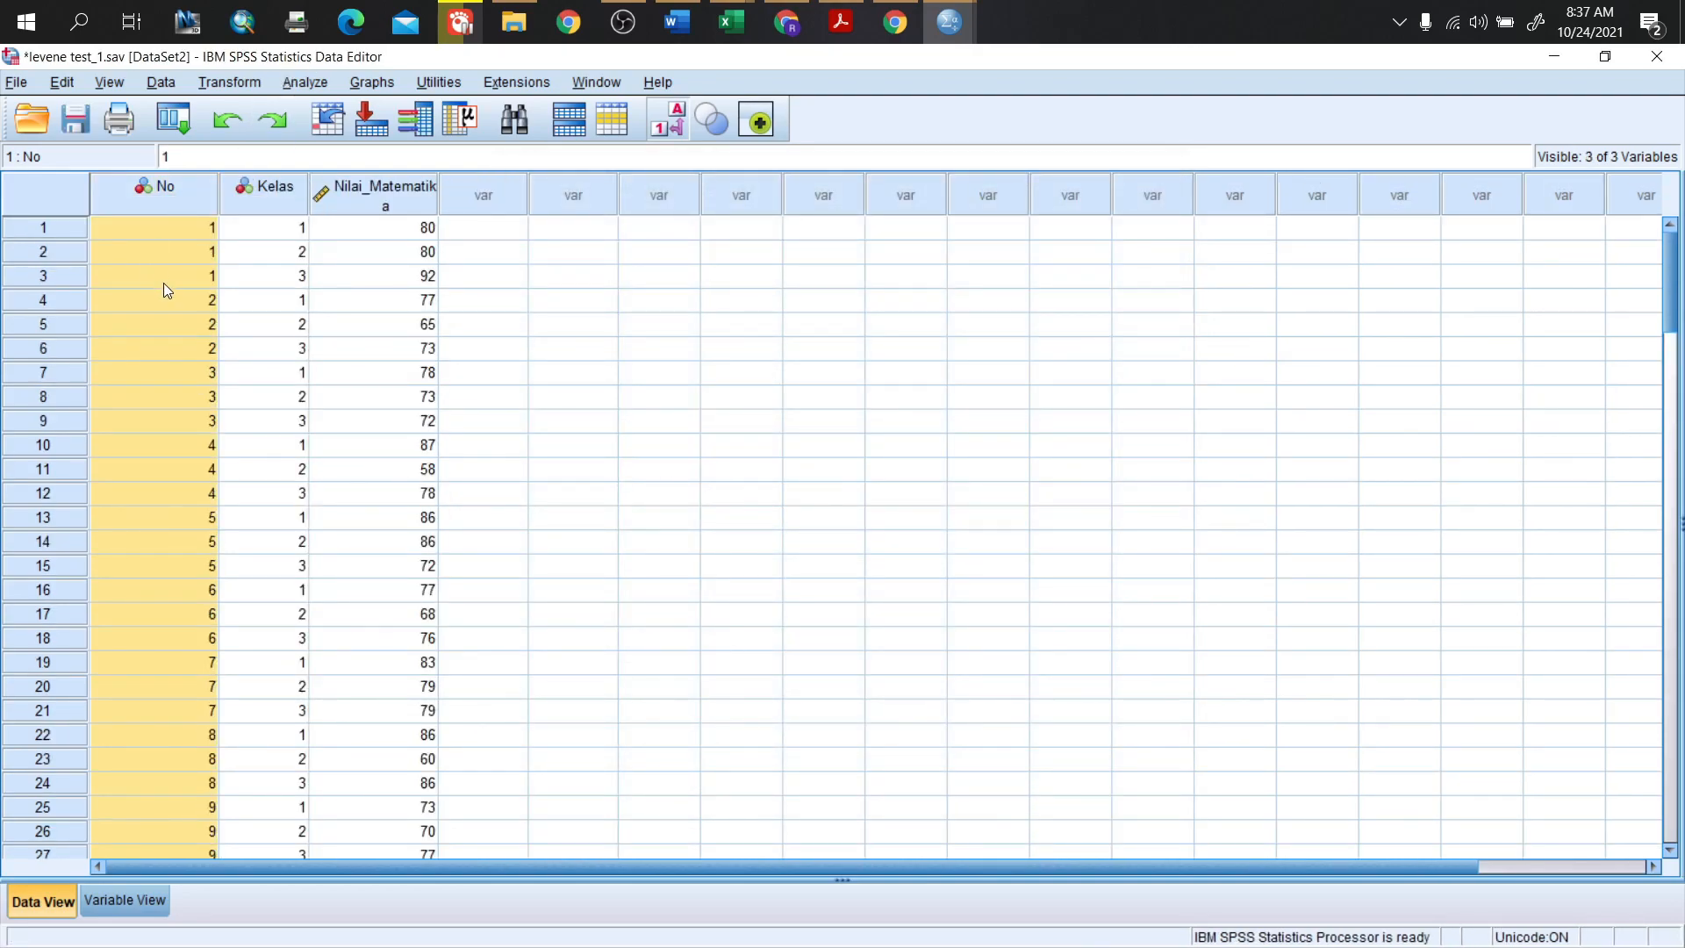
# - Review the variable definitions, including the value labels of Kelas and the label of Nilai_Matematika, and return to the data
pyautogui.click(110, 902)
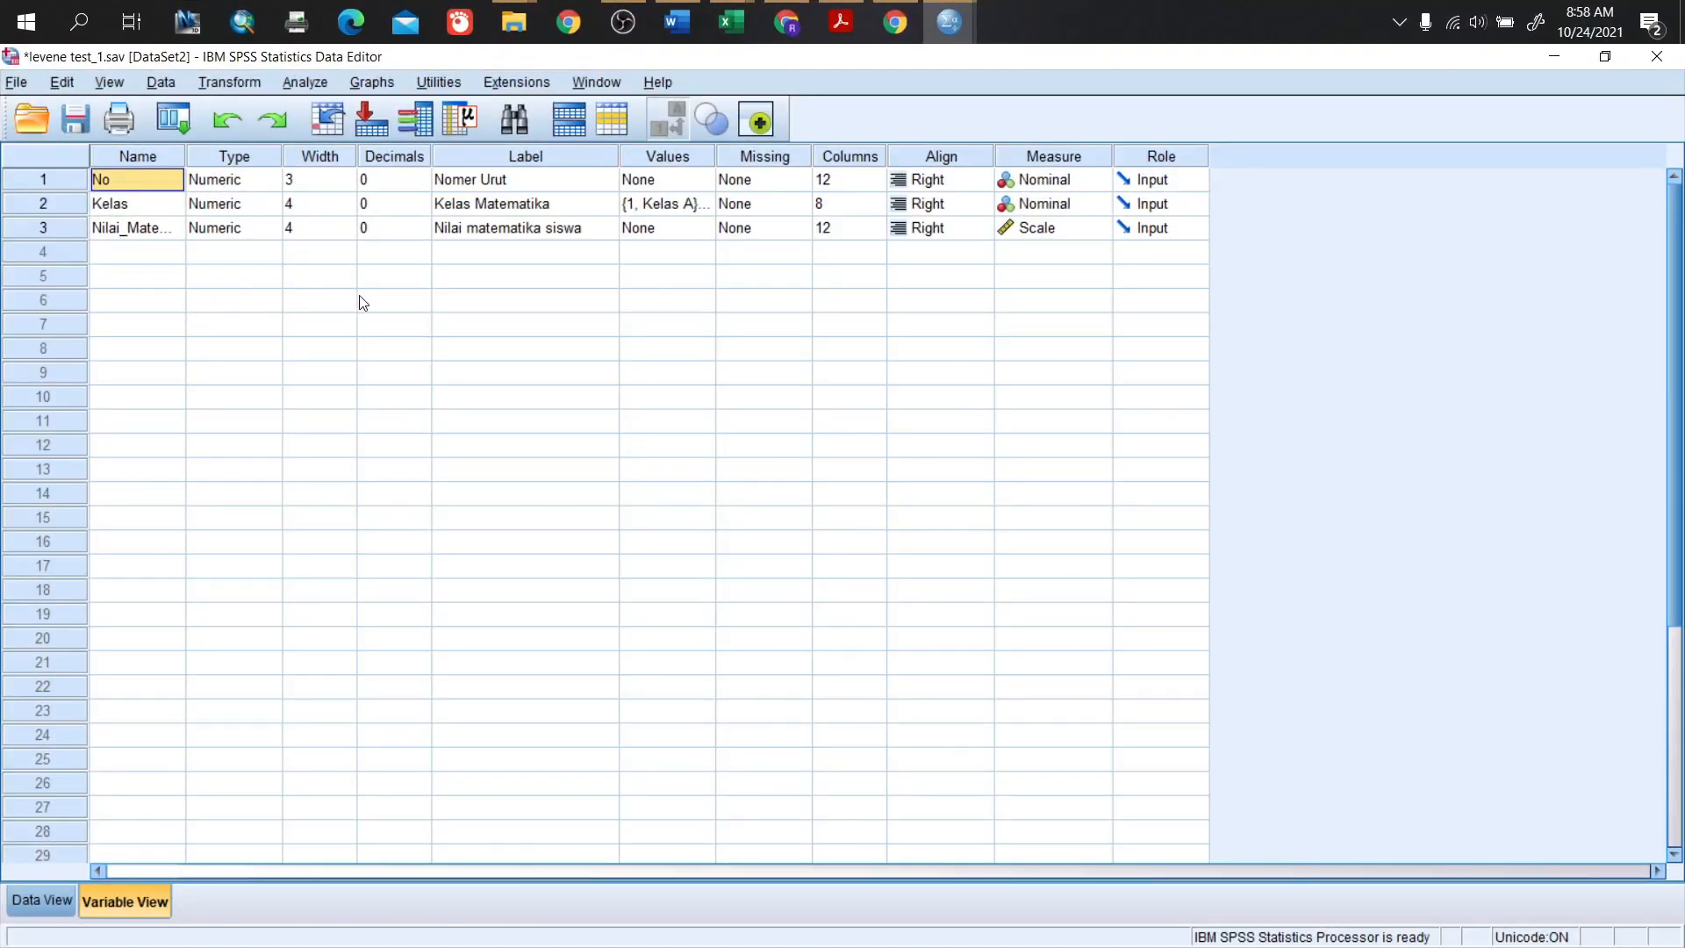
pyautogui.doubleClick(711, 210)
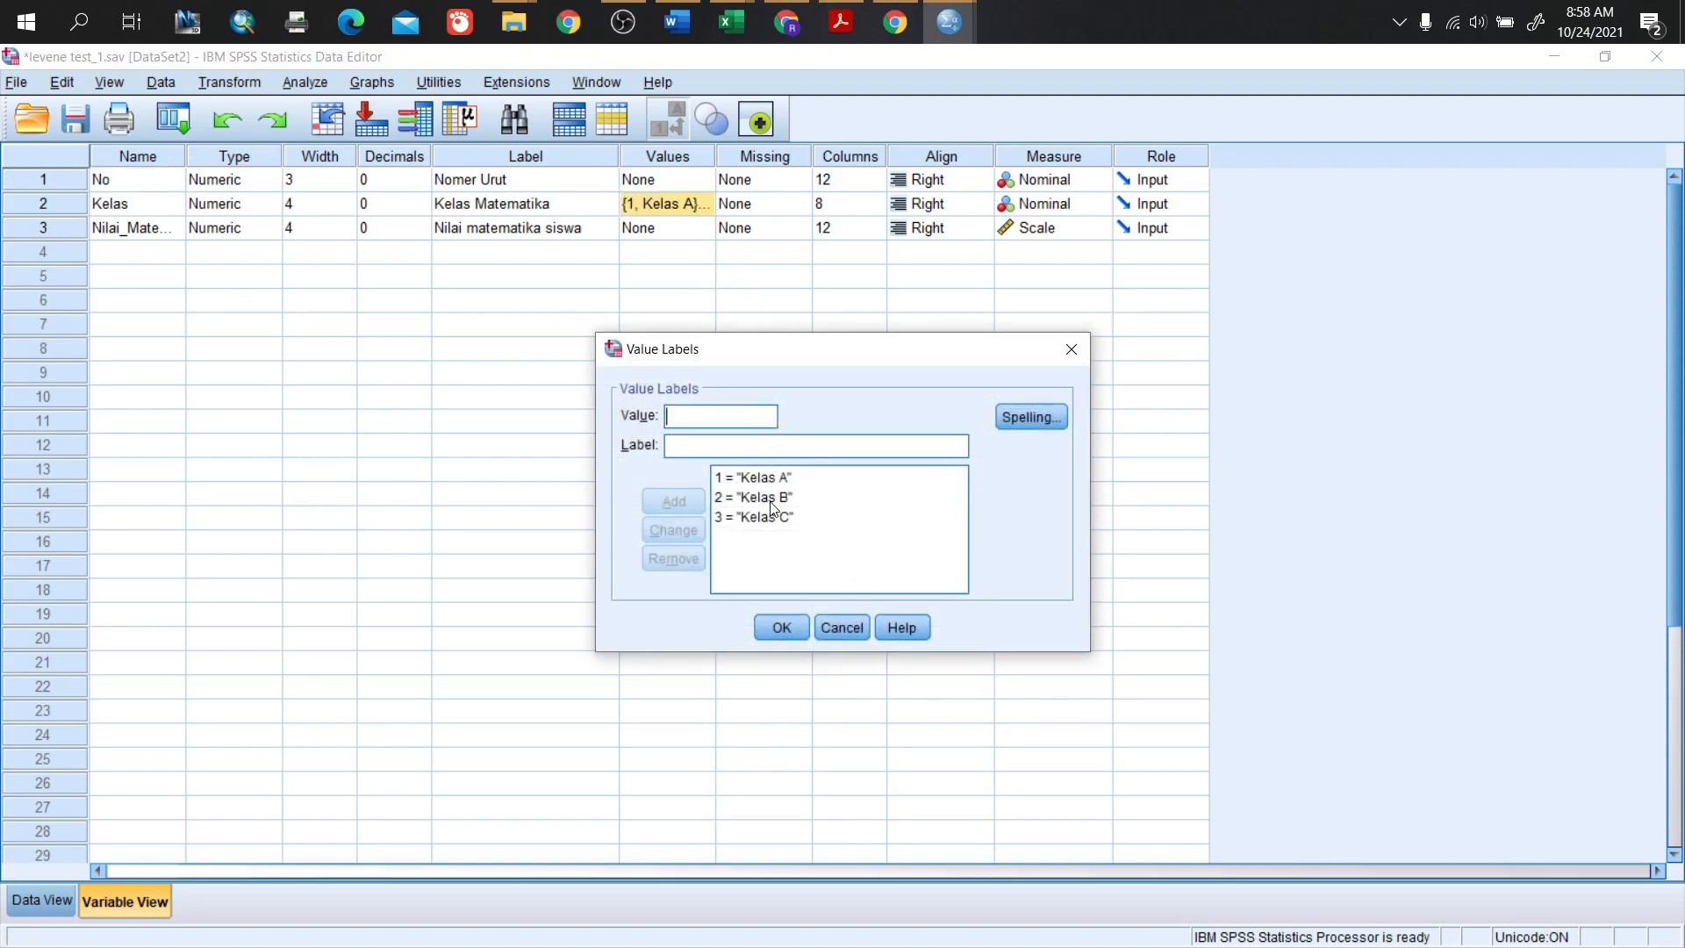
pyautogui.click(793, 627)
pyautogui.click(502, 233)
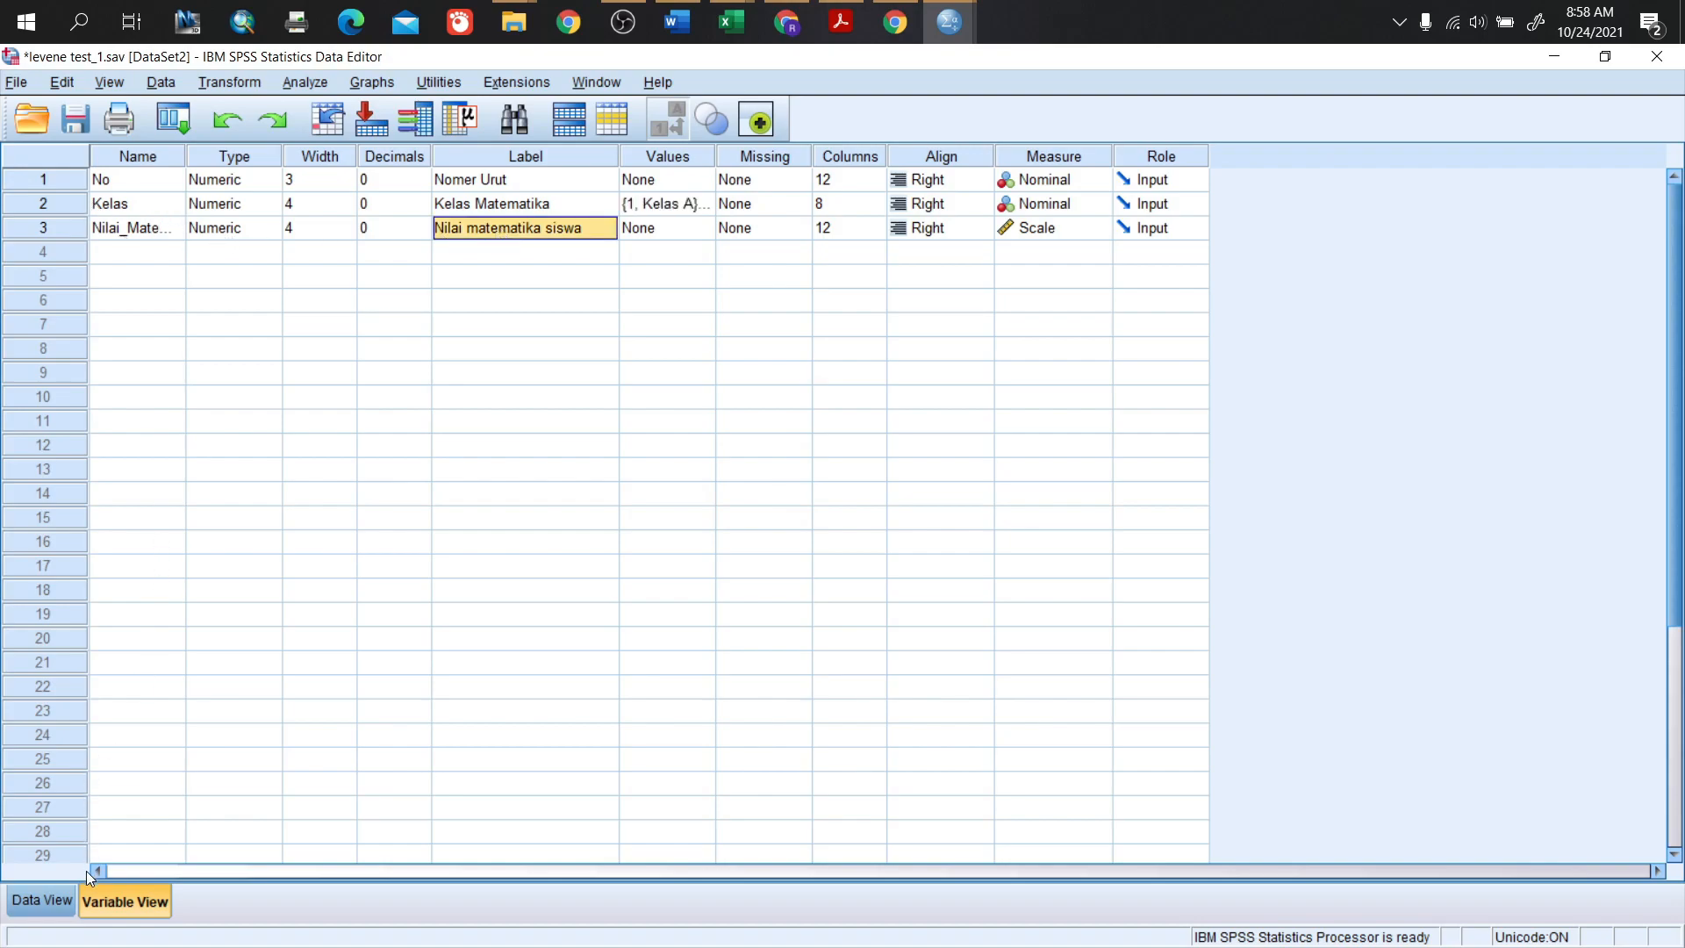
pyautogui.click(56, 900)
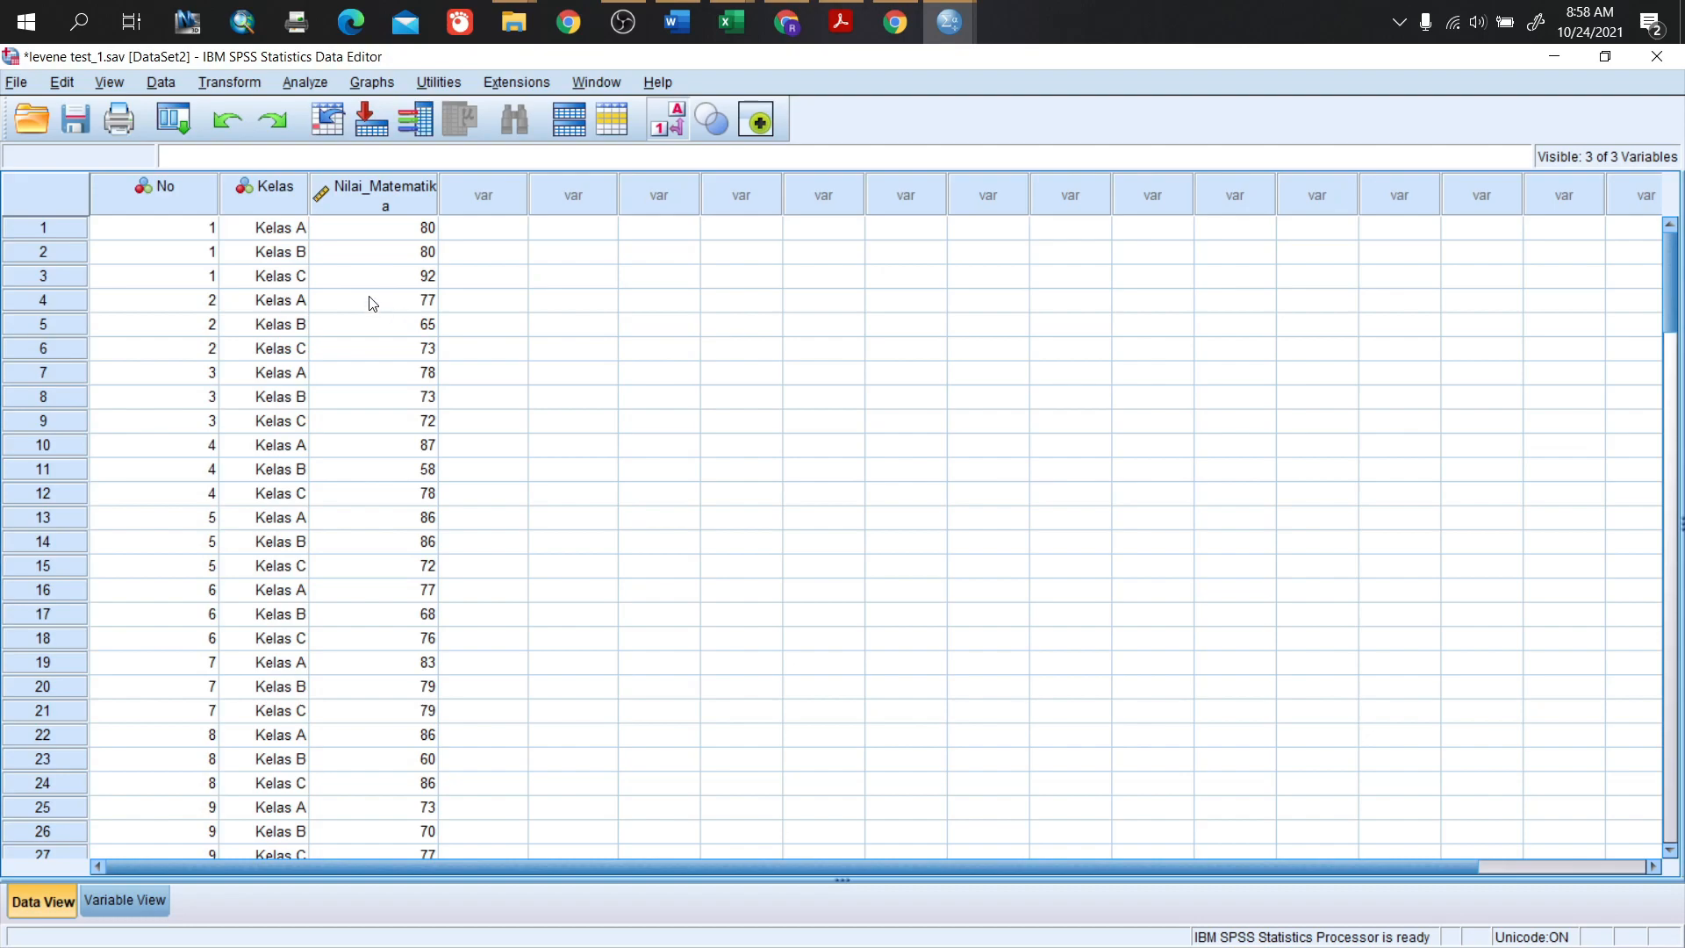
# - Run a One-Way ANOVA with Nilai matematika siswa as dependent, Kelas Matematika as factor, and the homogeneity of variance test enabled
pyautogui.click(316, 86)
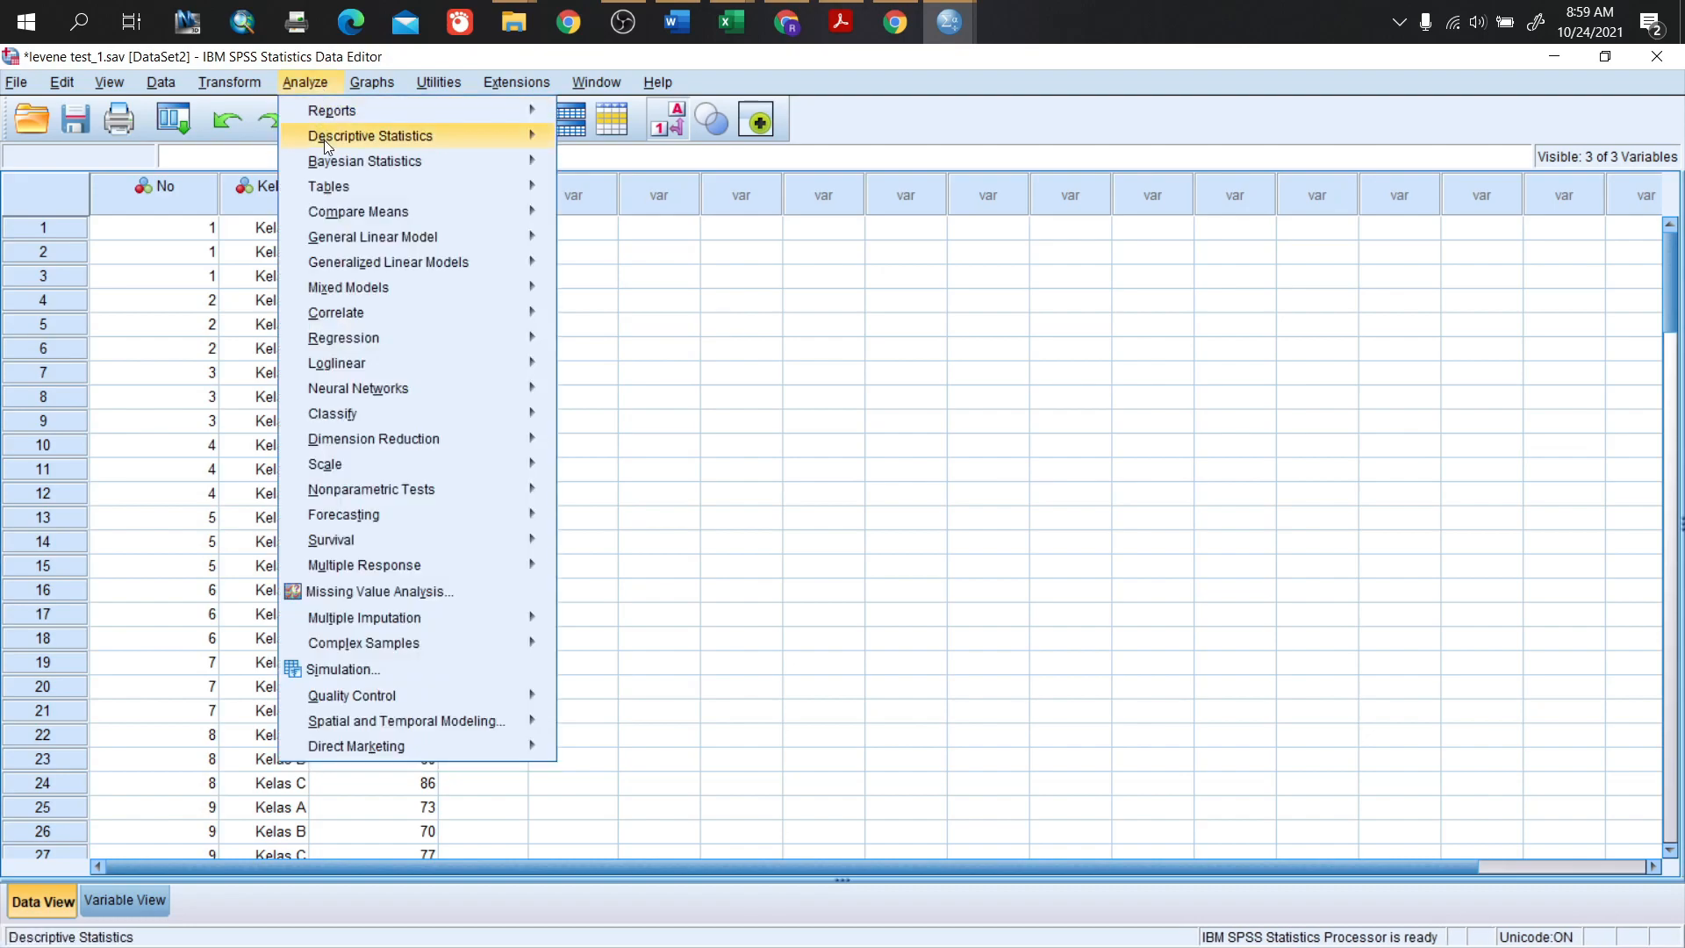
pyautogui.moveTo(345, 209)
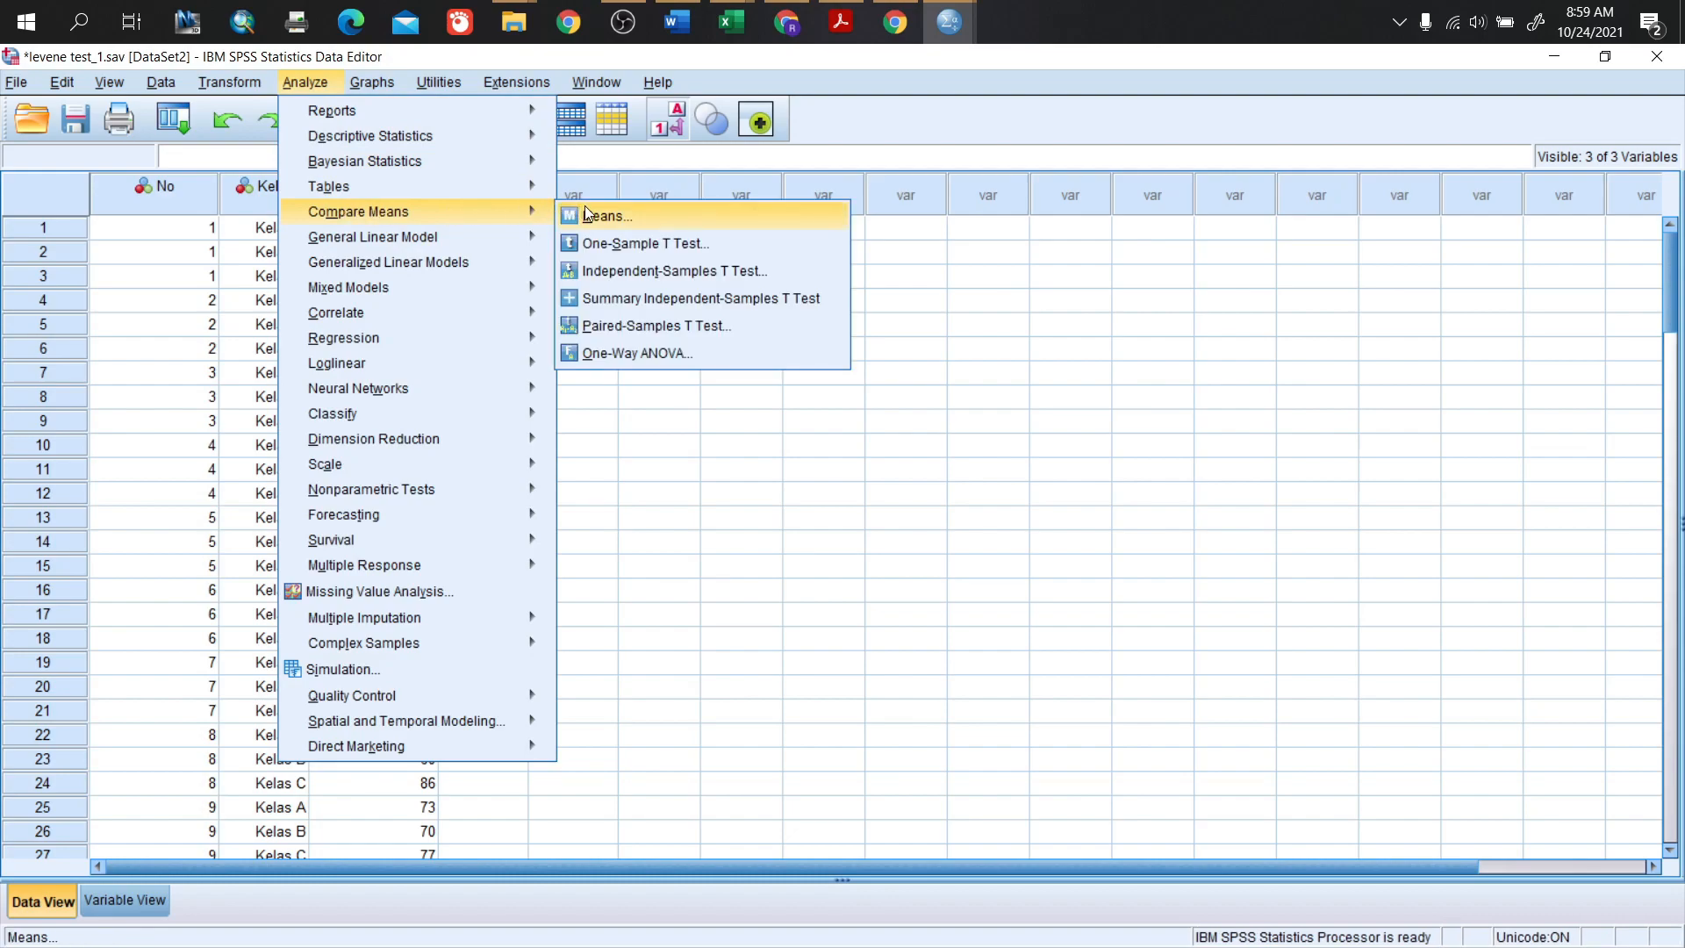
pyautogui.click(620, 354)
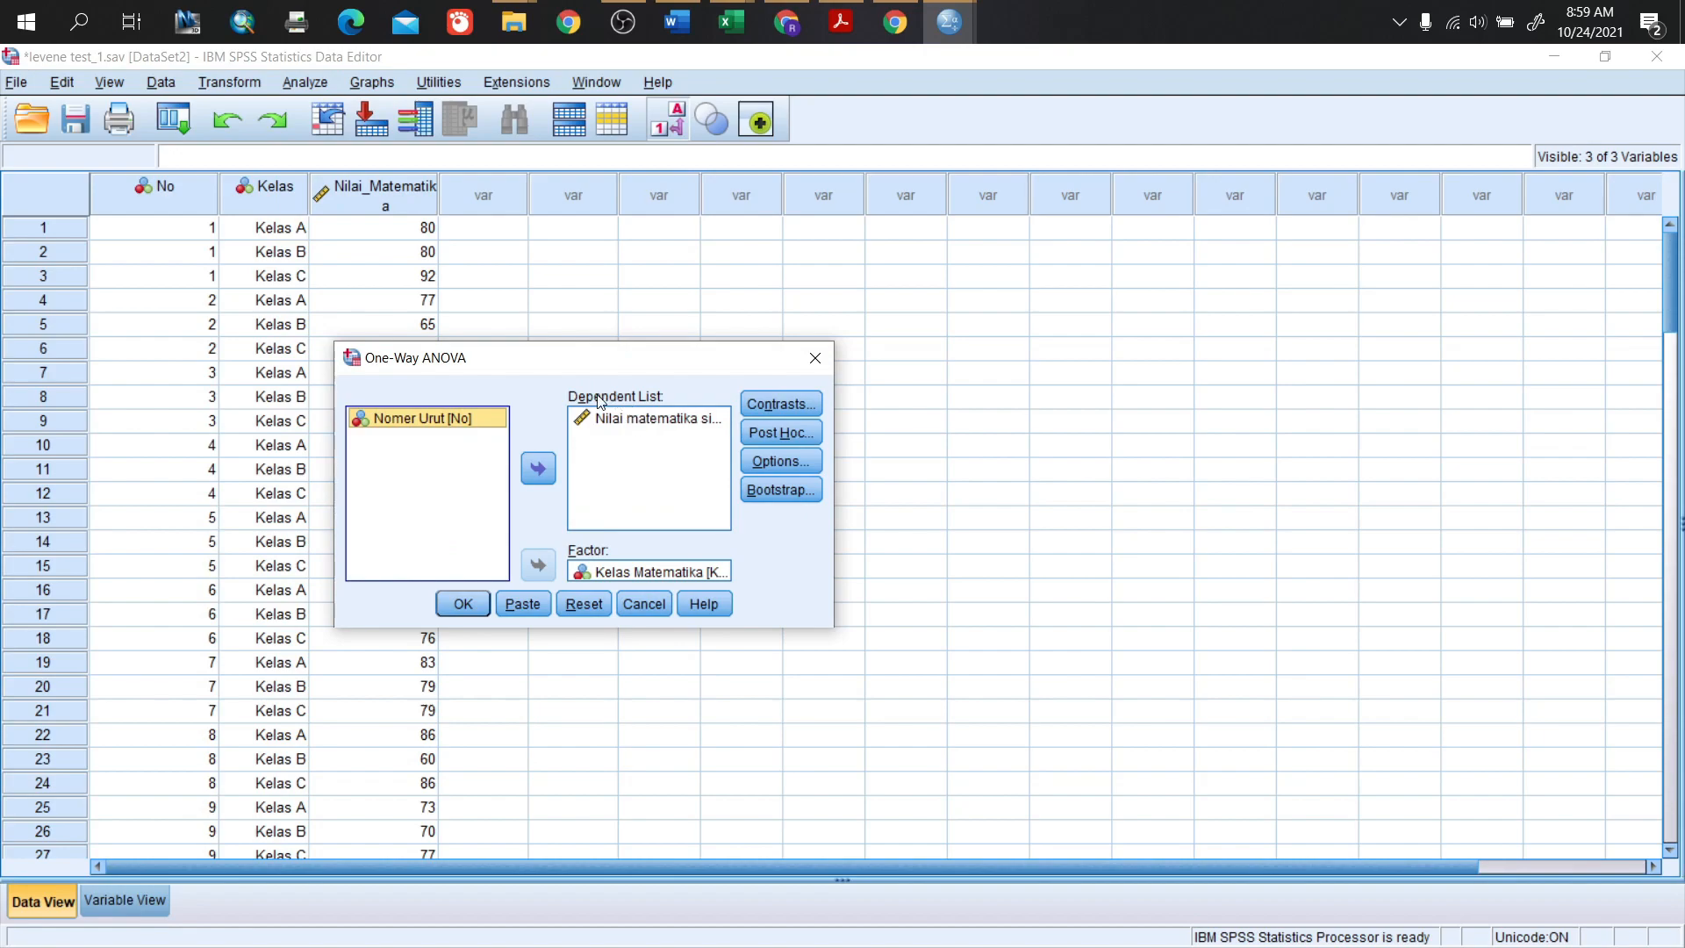
pyautogui.moveTo(608, 429); pyautogui.dragTo(611, 427)
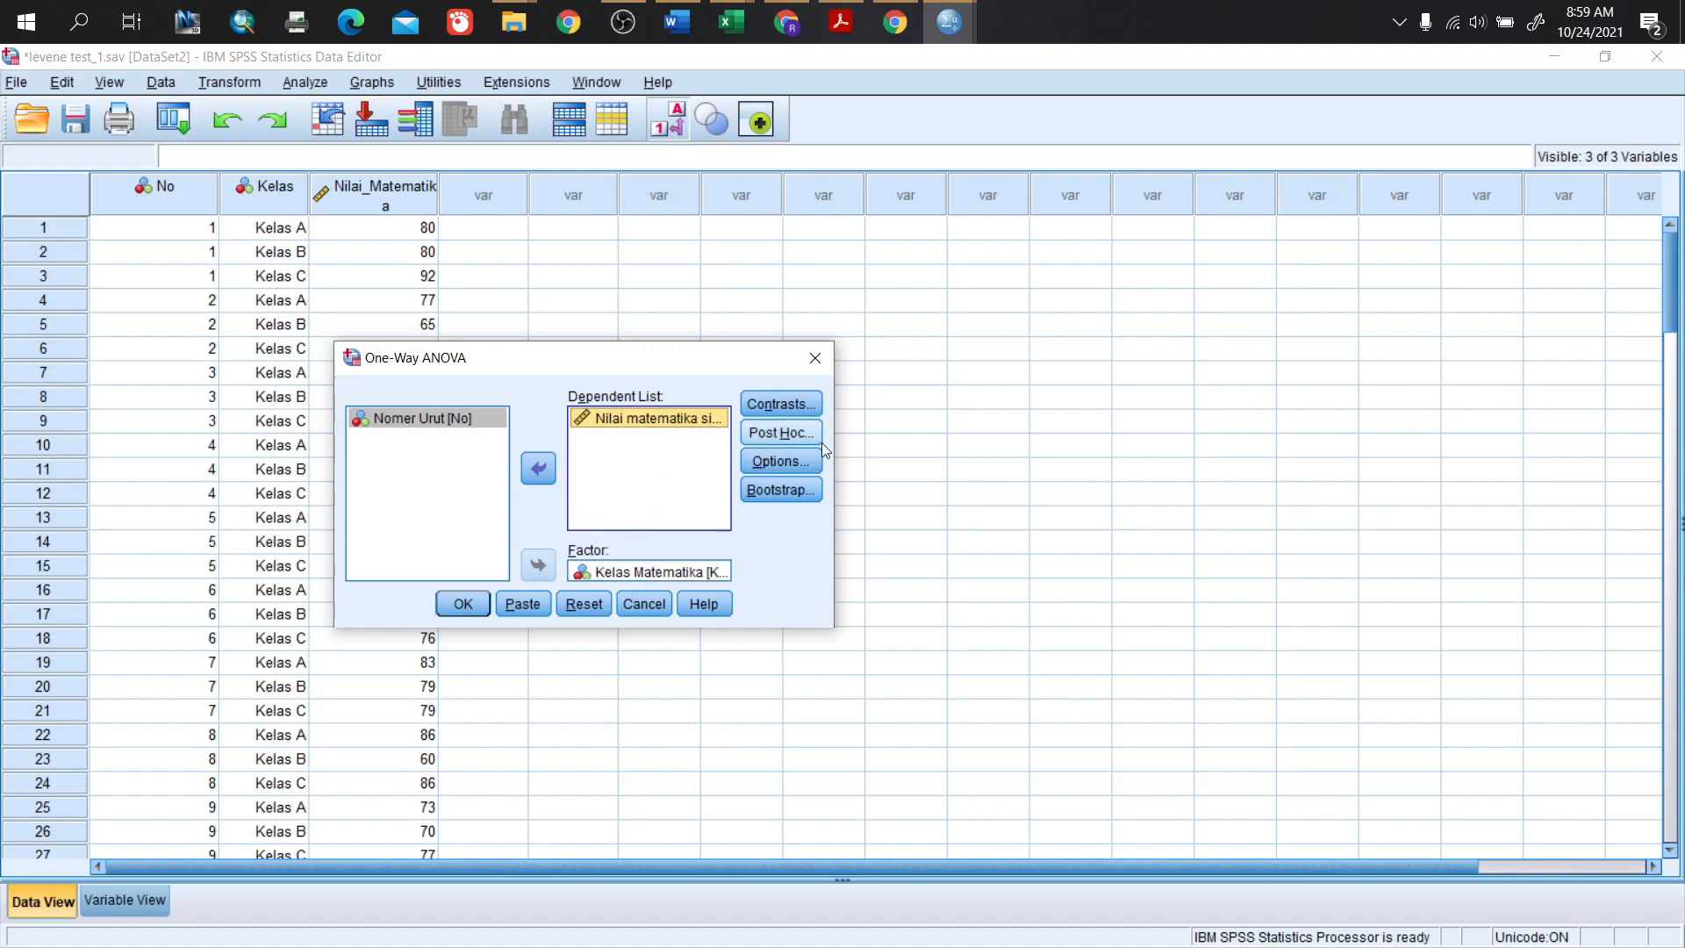
pyautogui.click(787, 463)
pyautogui.click(848, 444)
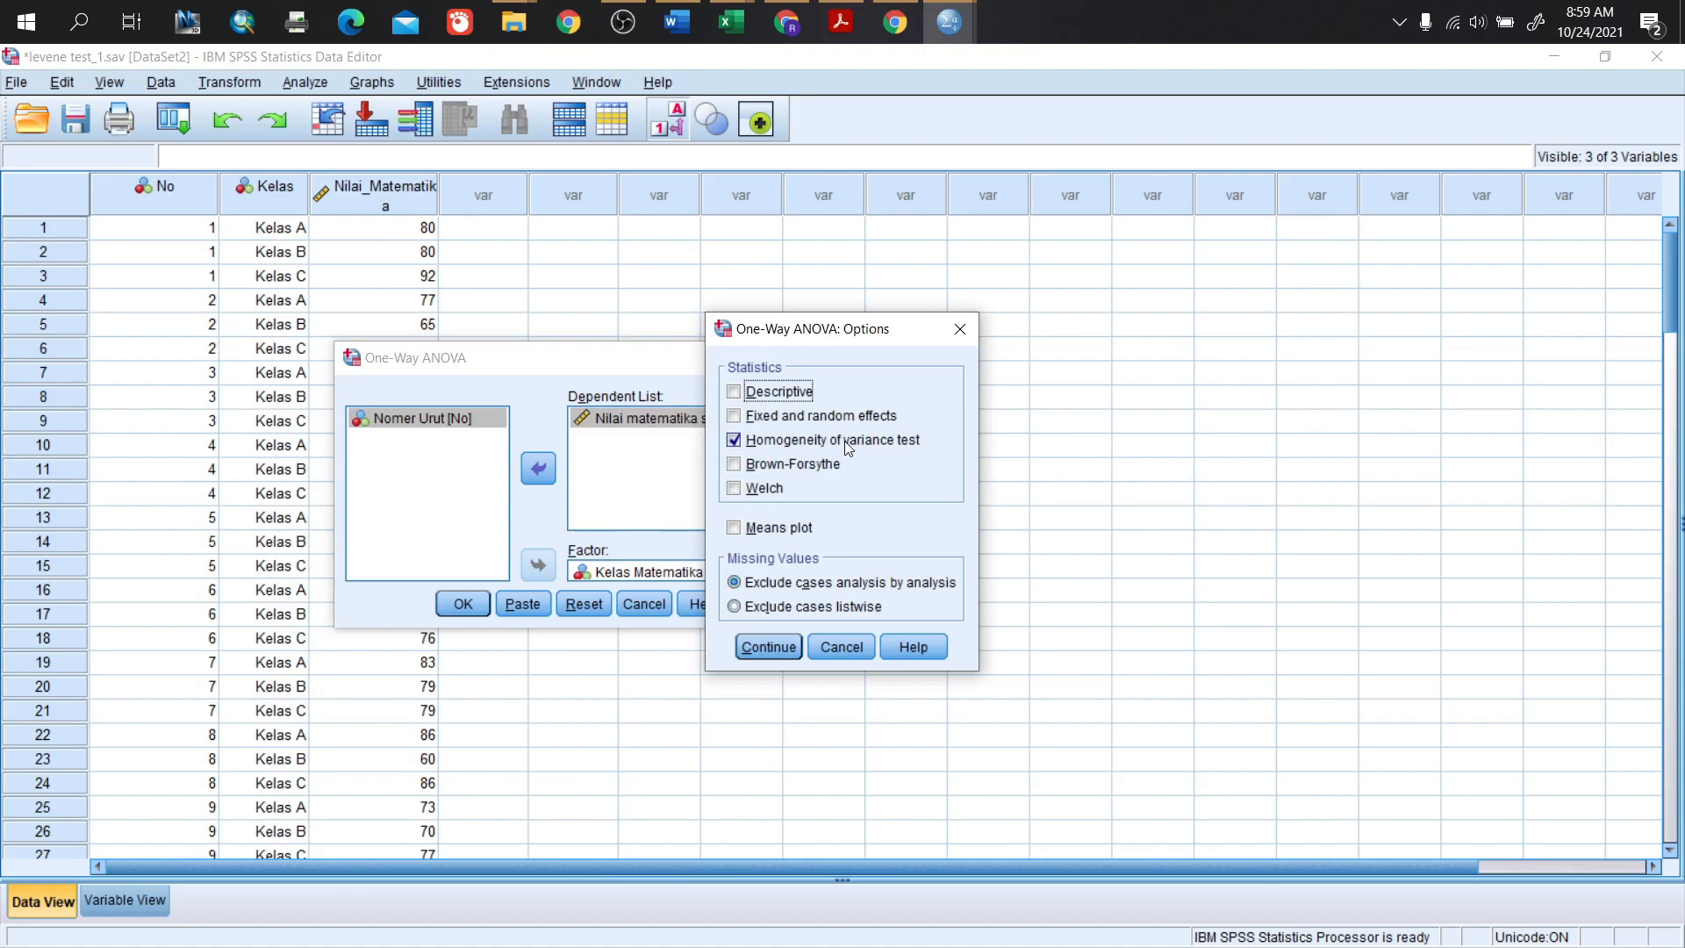
pyautogui.click(765, 647)
pyautogui.click(463, 604)
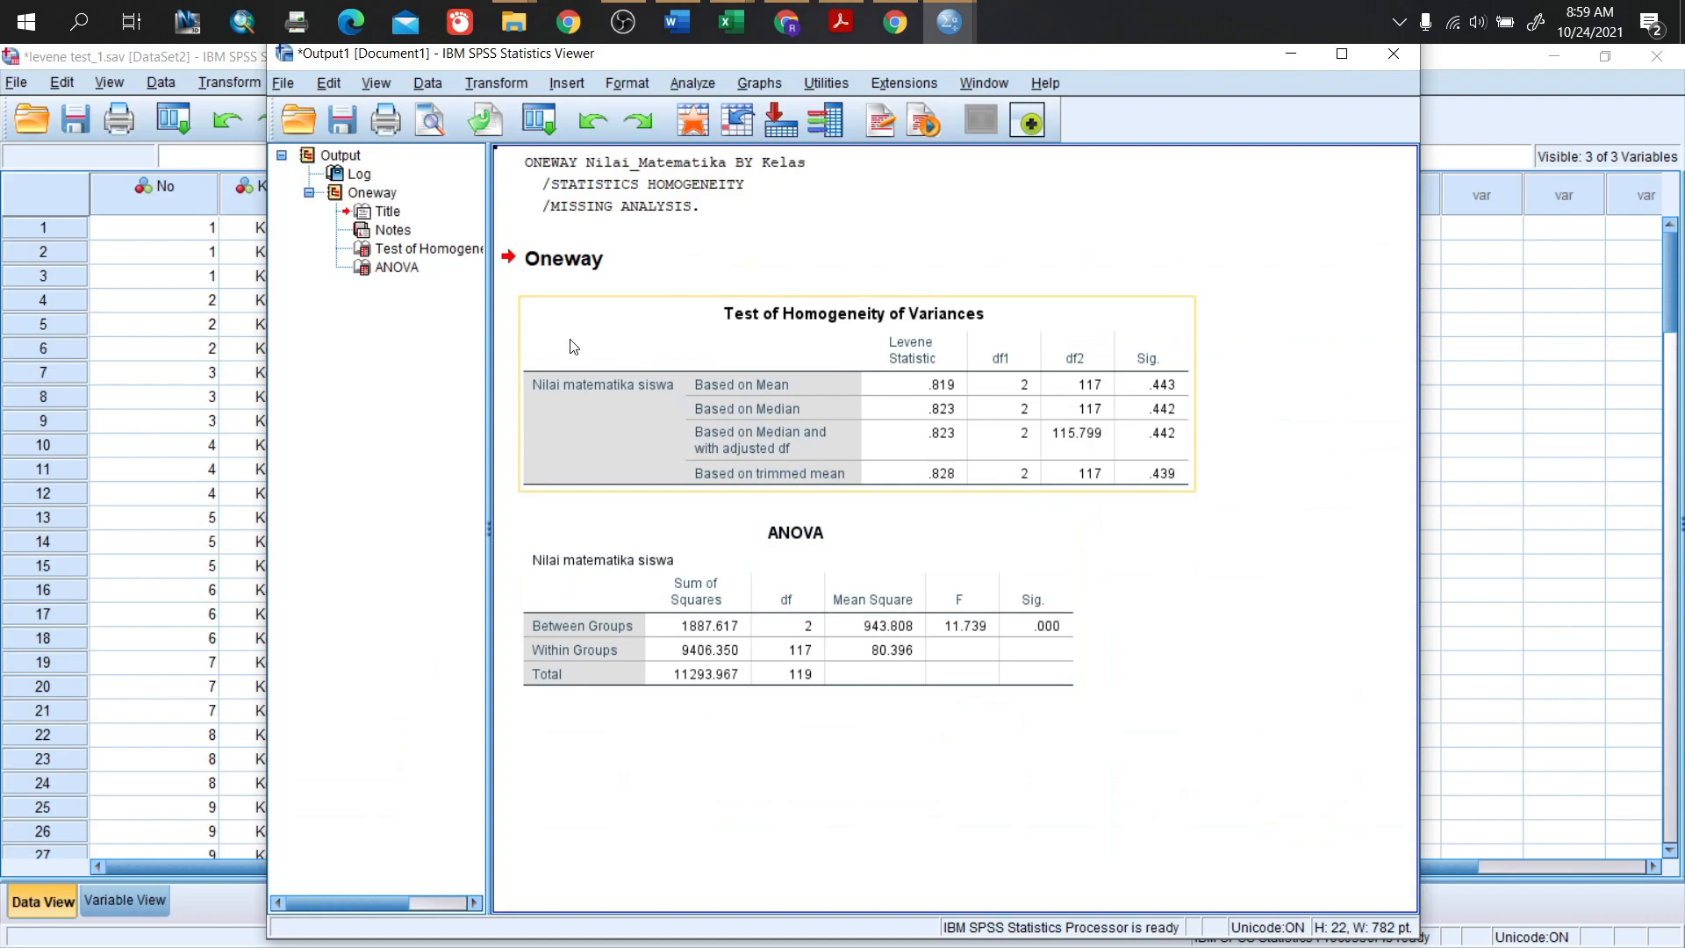
# - Examine the Test of Homogeneity of Variances table in the output
pyautogui.click(750, 371)
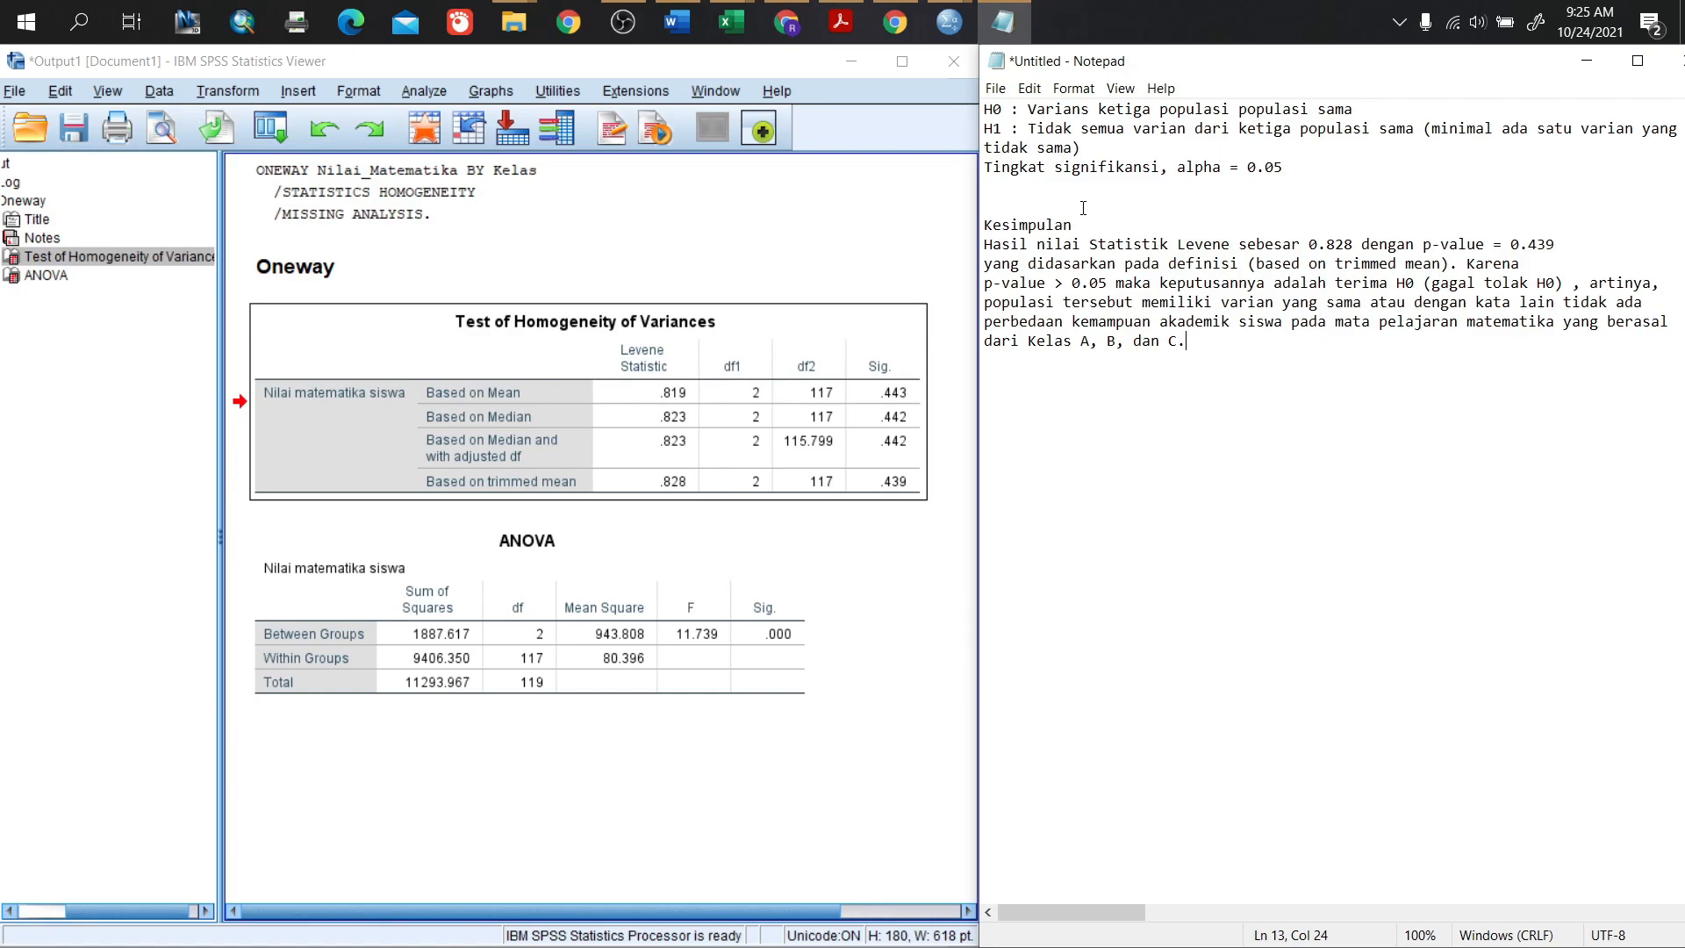
pyautogui.click(474, 343)
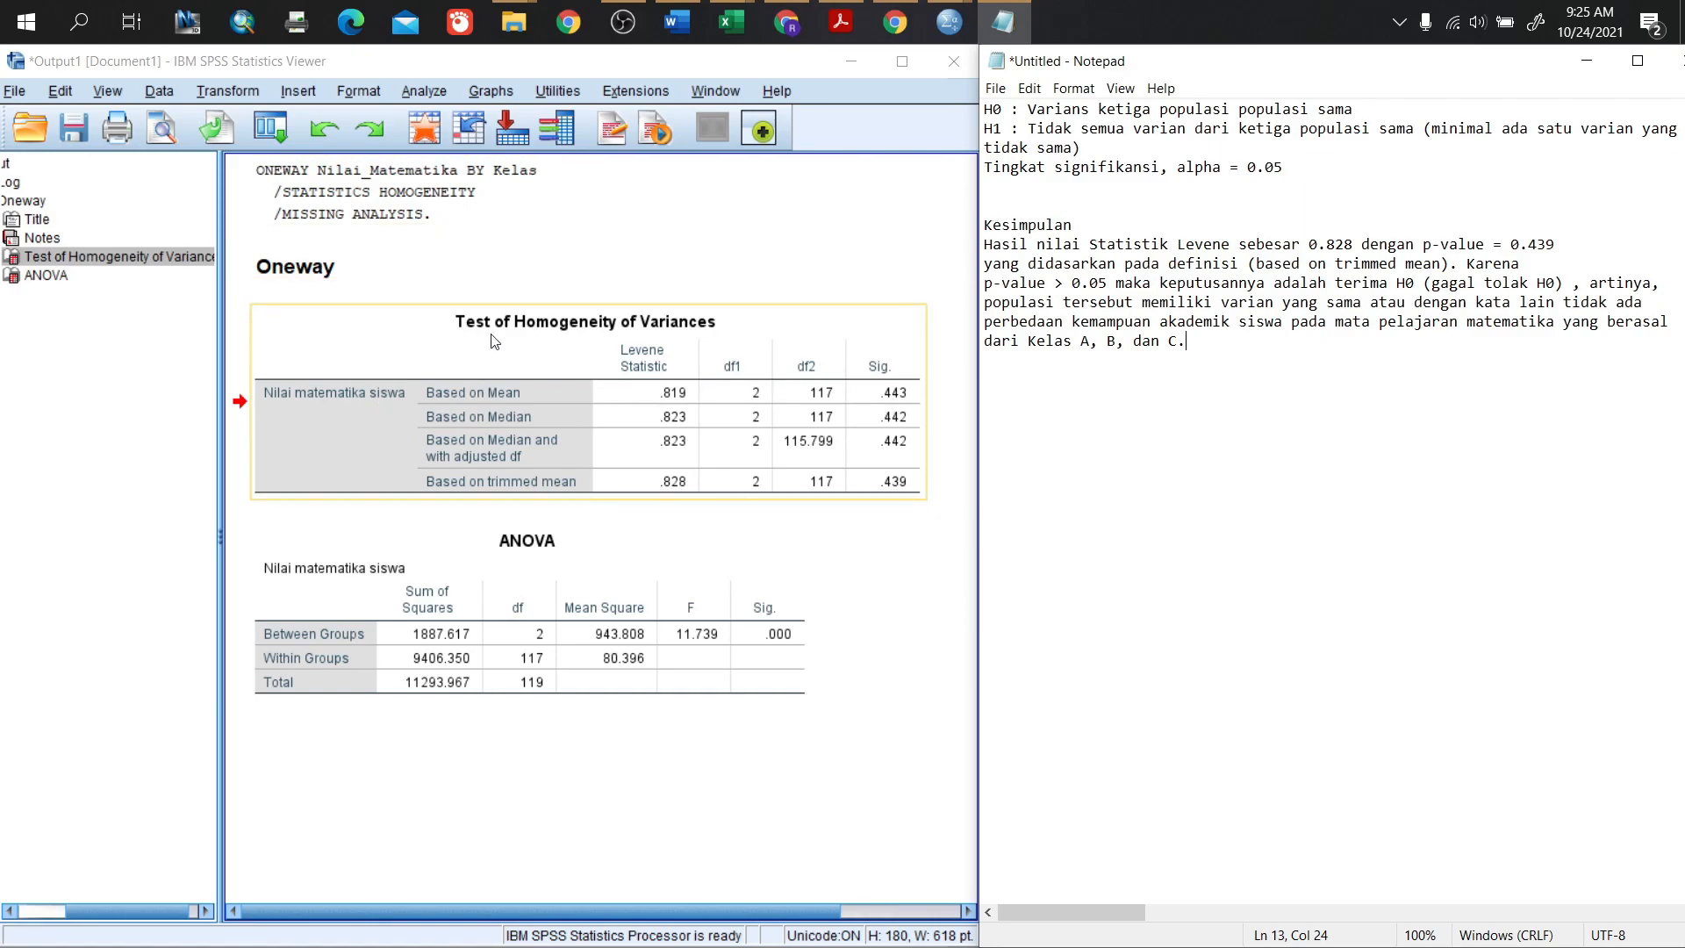